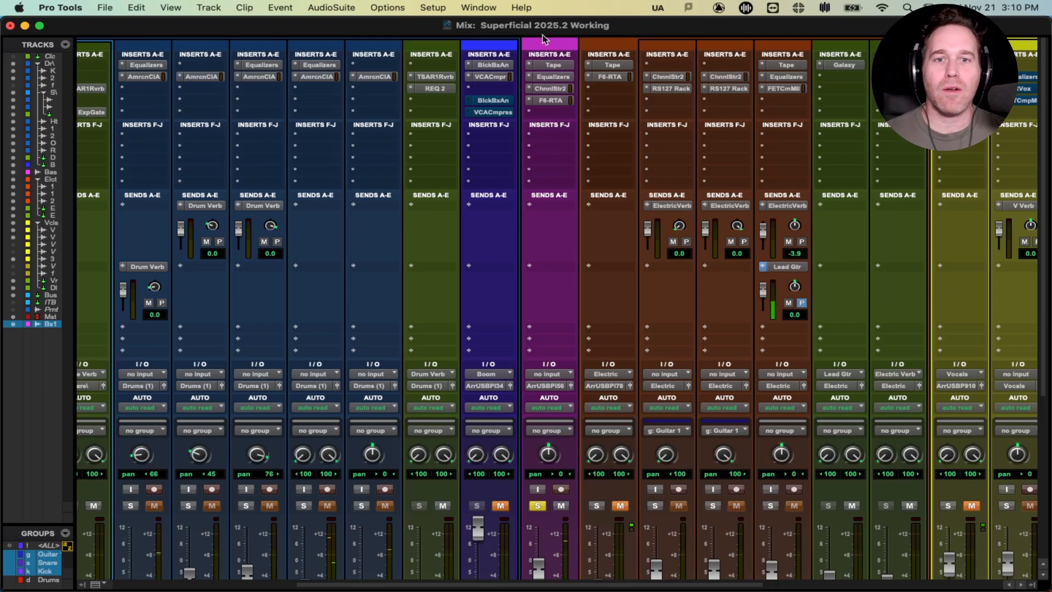
# Step: Inspect the Bass track's existing Tape, Equalizers, channel strip and F6-RTA plugins, then close F6-RTA
pyautogui.click(557, 66)
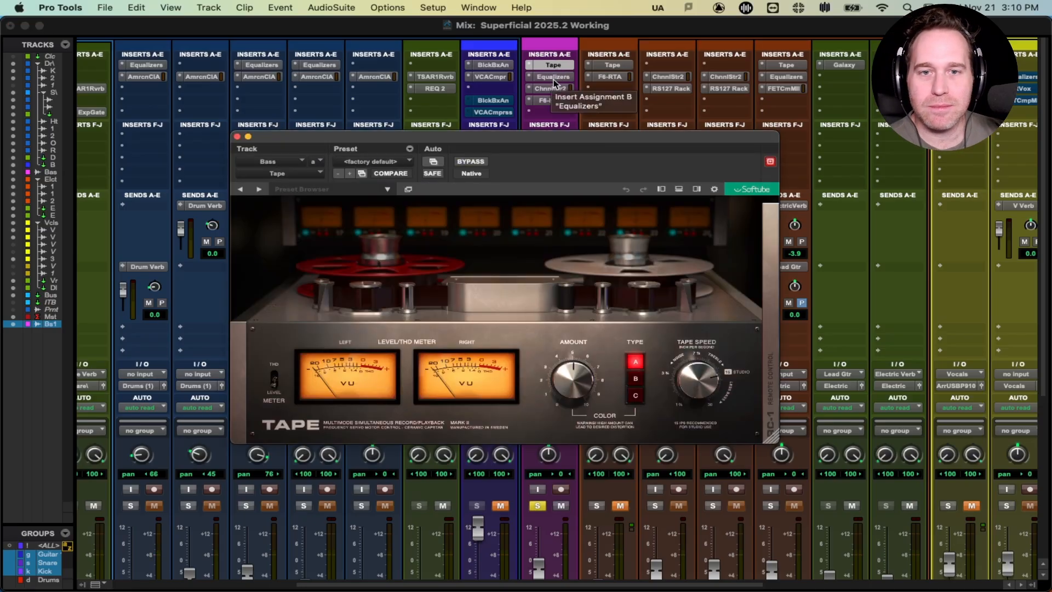
pyautogui.click(554, 80)
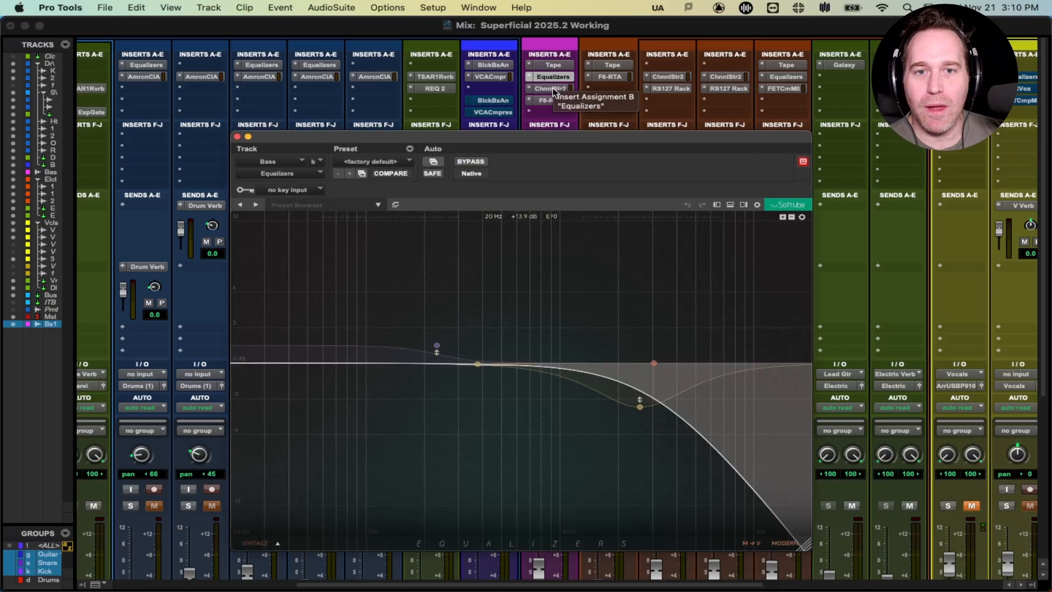
pyautogui.click(554, 89)
pyautogui.moveTo(521, 138); pyautogui.dragTo(552, 121)
pyautogui.click(547, 101)
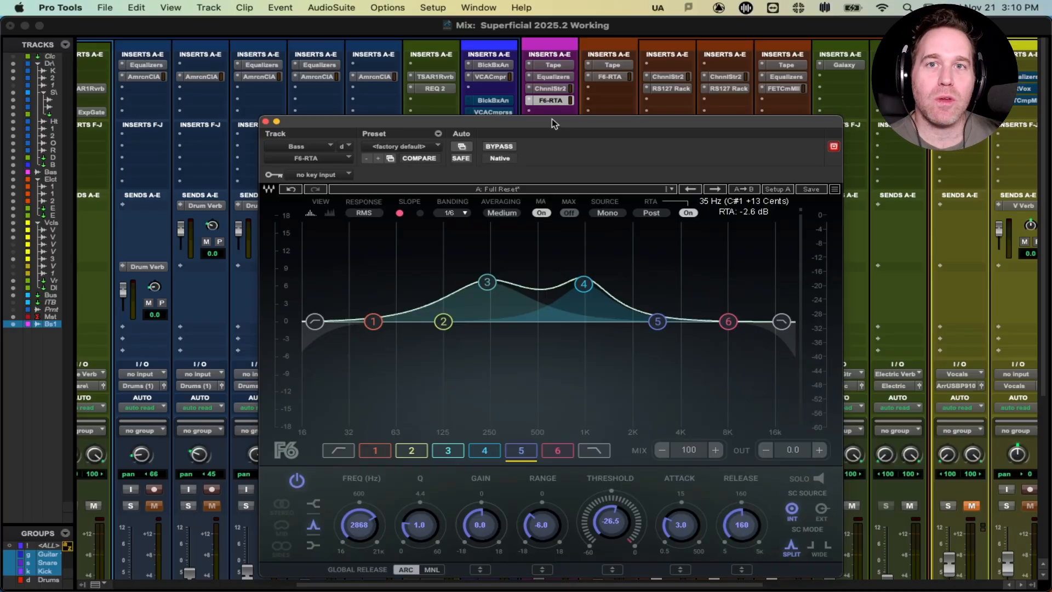
pyautogui.click(265, 121)
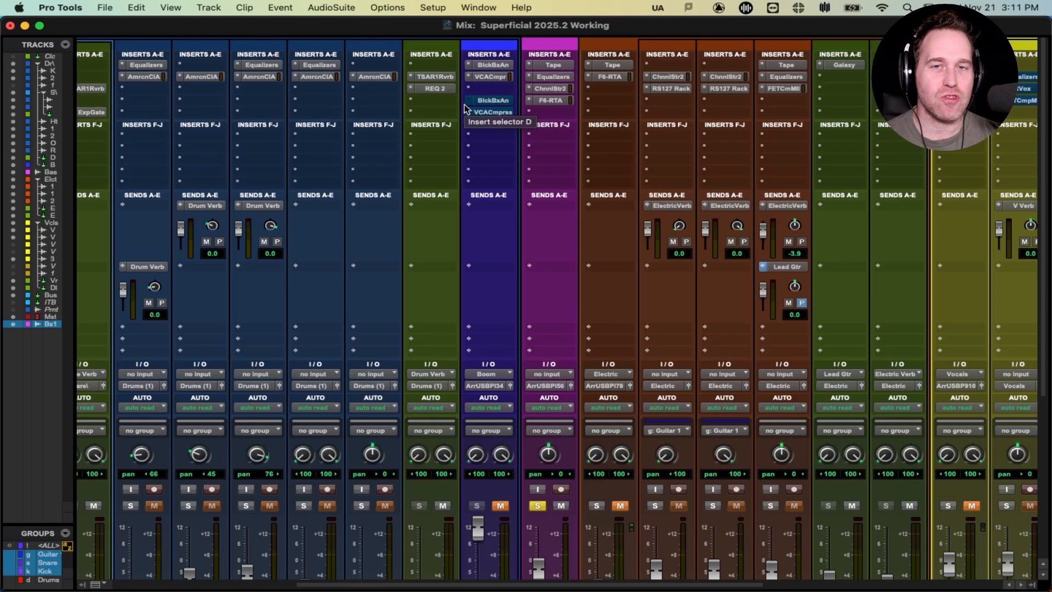
# Step: Insert Equalizers (mono) in the Bass track's second insert slot and move its window up-left
pyautogui.click(530, 66)
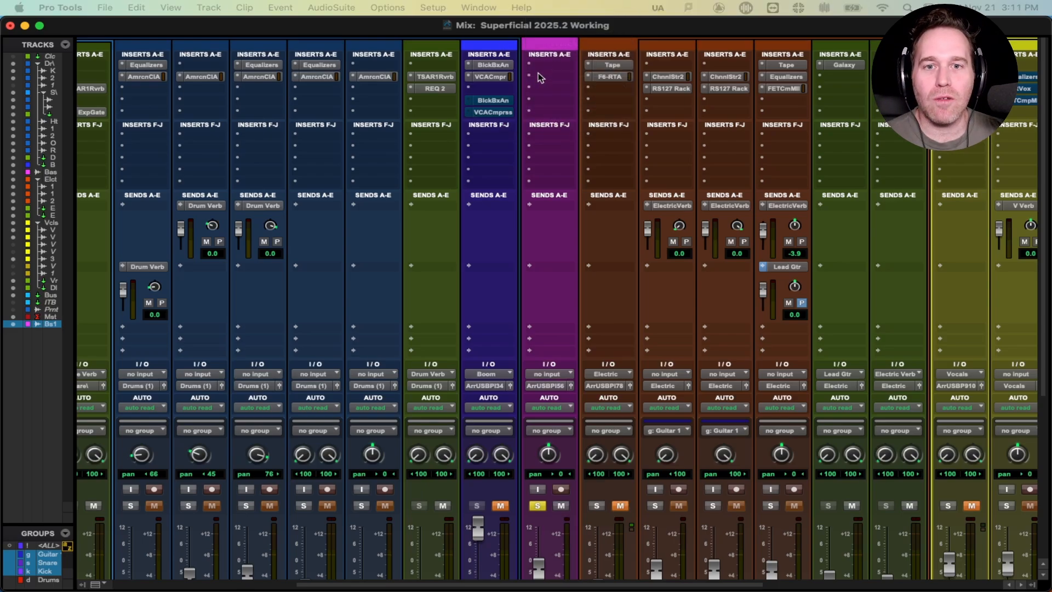
pyautogui.click(535, 77)
pyautogui.moveTo(578, 81)
pyautogui.moveTo(670, 88)
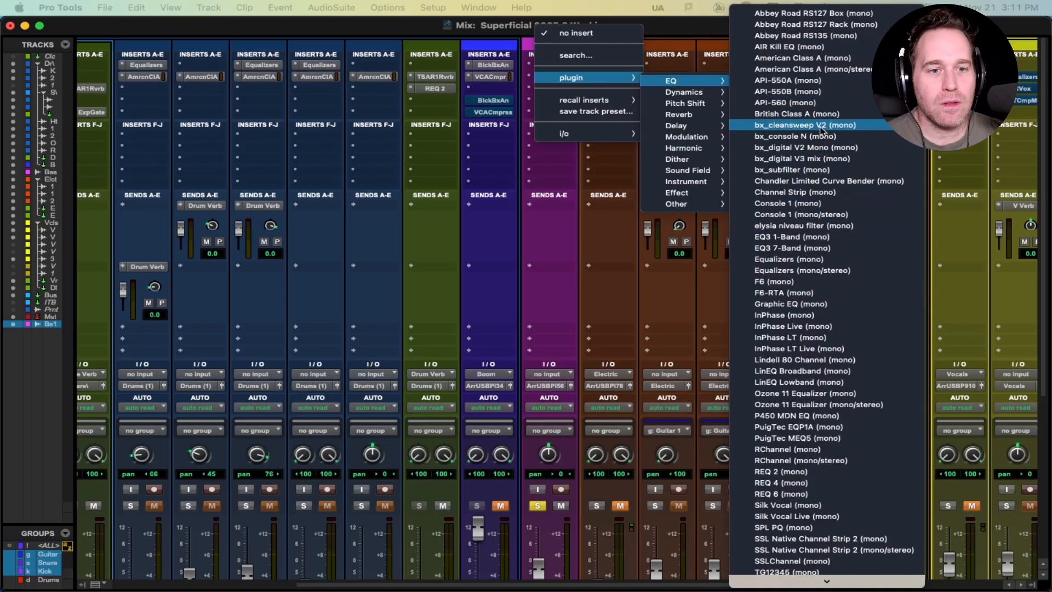
pyautogui.click(811, 260)
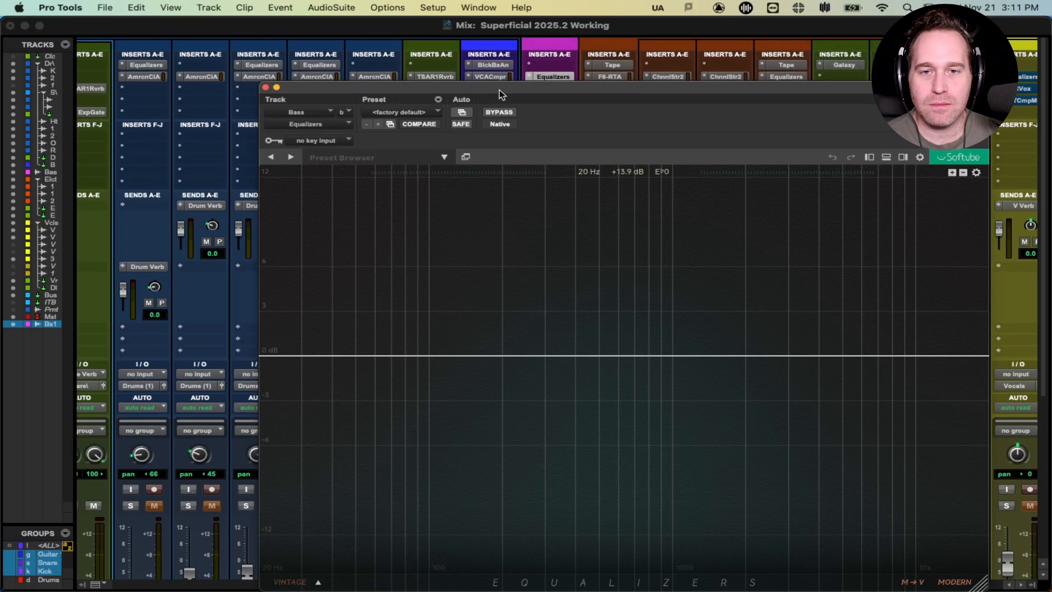
pyautogui.moveTo(499, 90); pyautogui.dragTo(420, 58)
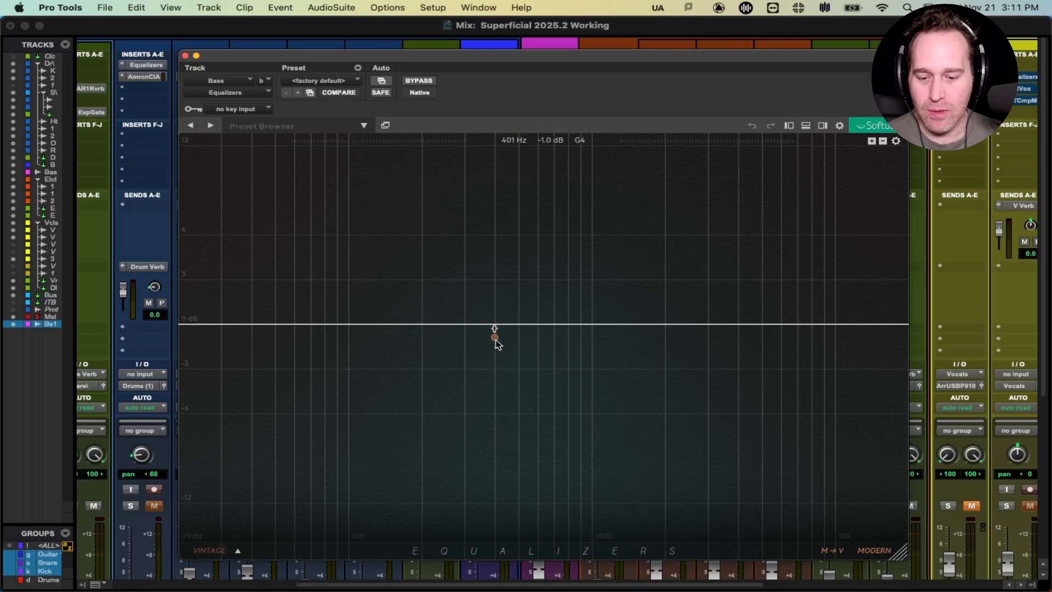
# Step: During playback, add a low shelf band and move it to about 265 Hz
pyautogui.press('space')
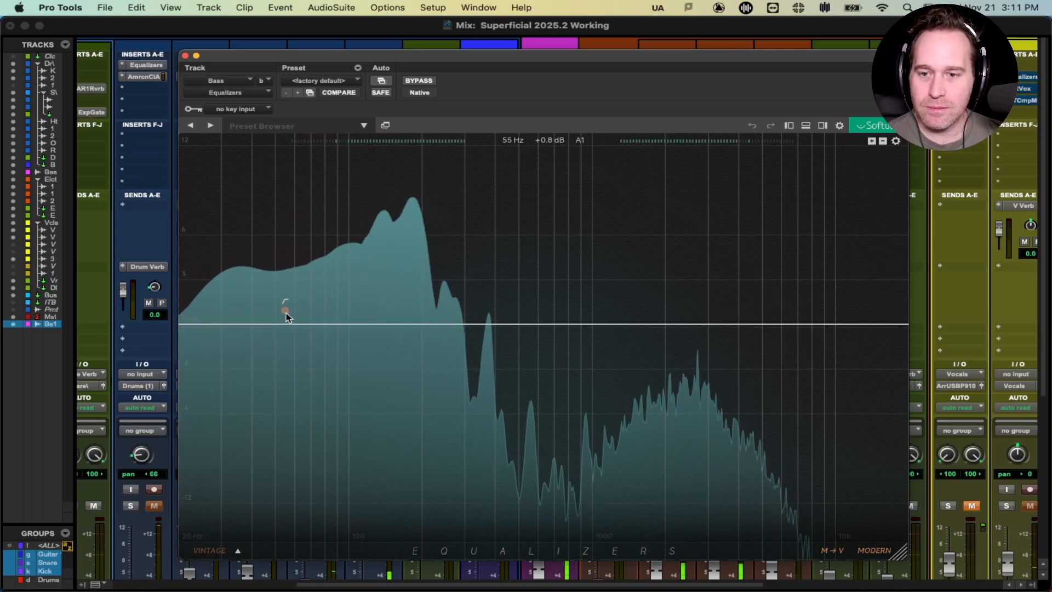
pyautogui.click(320, 310)
pyautogui.moveTo(322, 309); pyautogui.dragTo(450, 312)
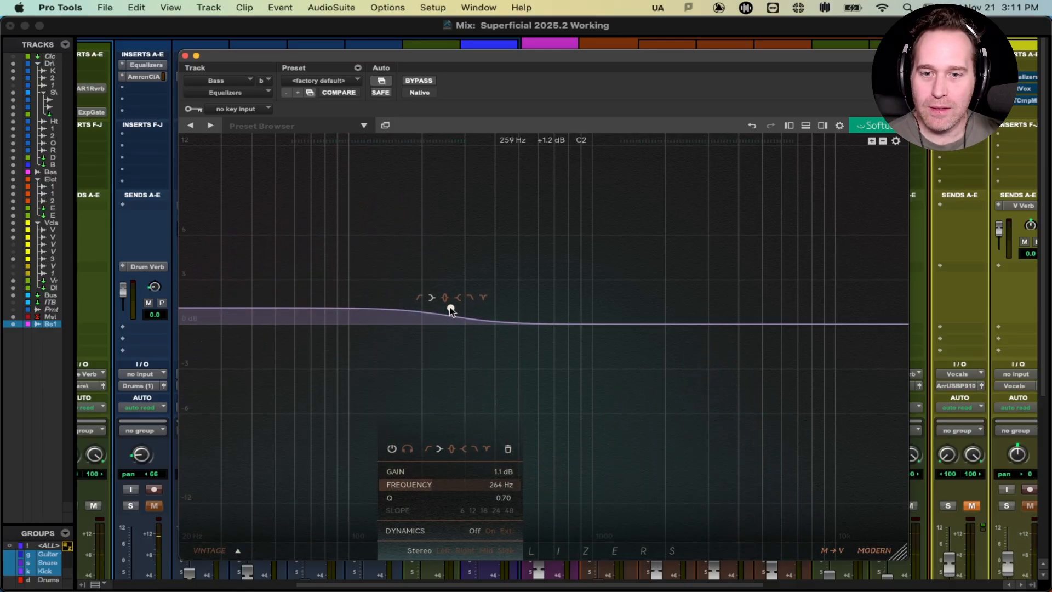
pyautogui.press('space')
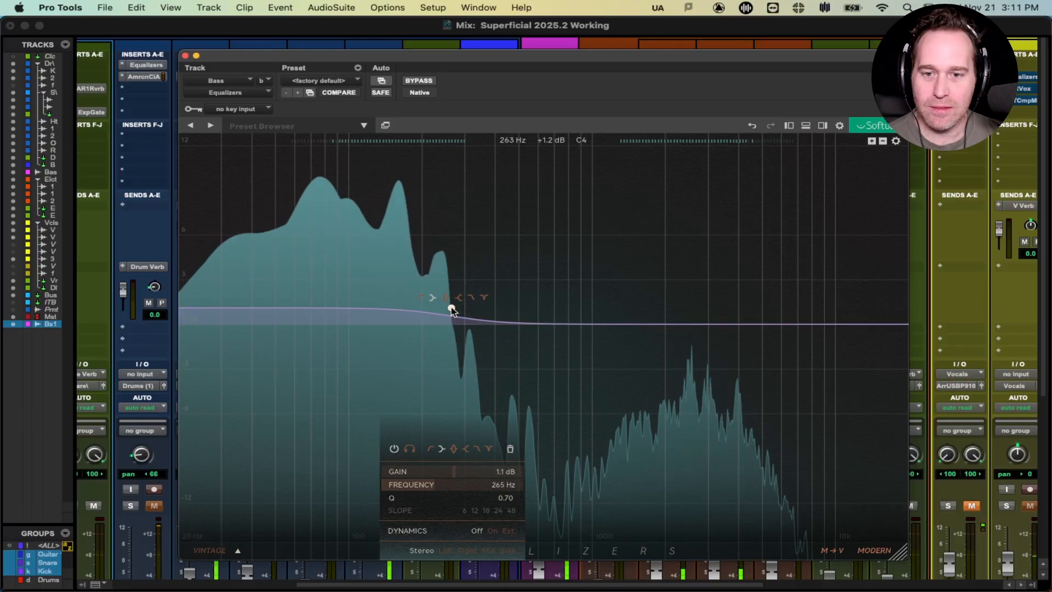
# Step: Make the low shelf dynamic with ratio -5, 35.2 ms attack and -60 dB threshold
pyautogui.click(491, 532)
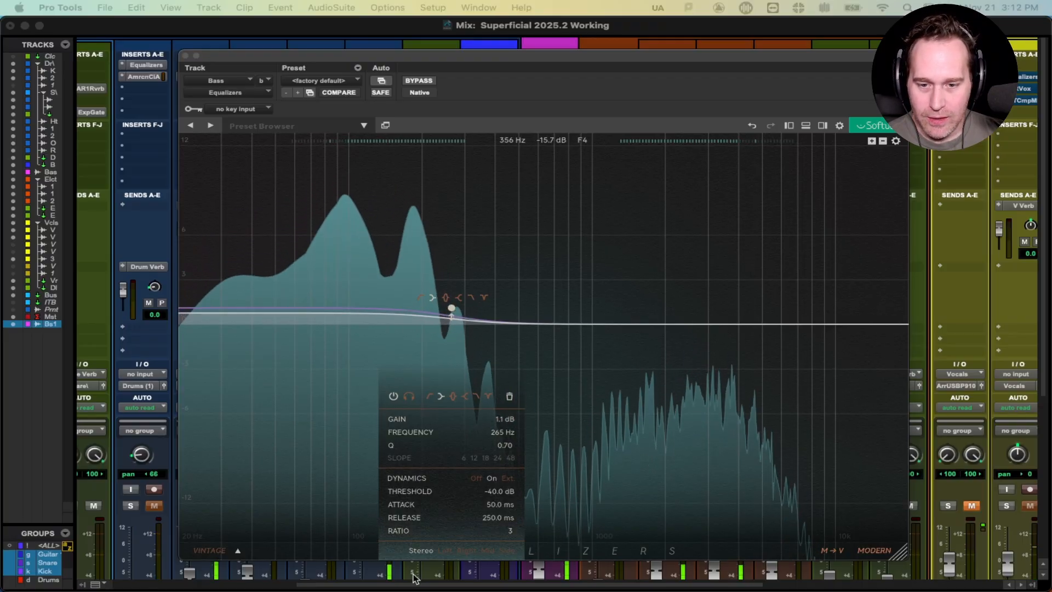
pyautogui.moveTo(505, 531); pyautogui.dragTo(426, 531)
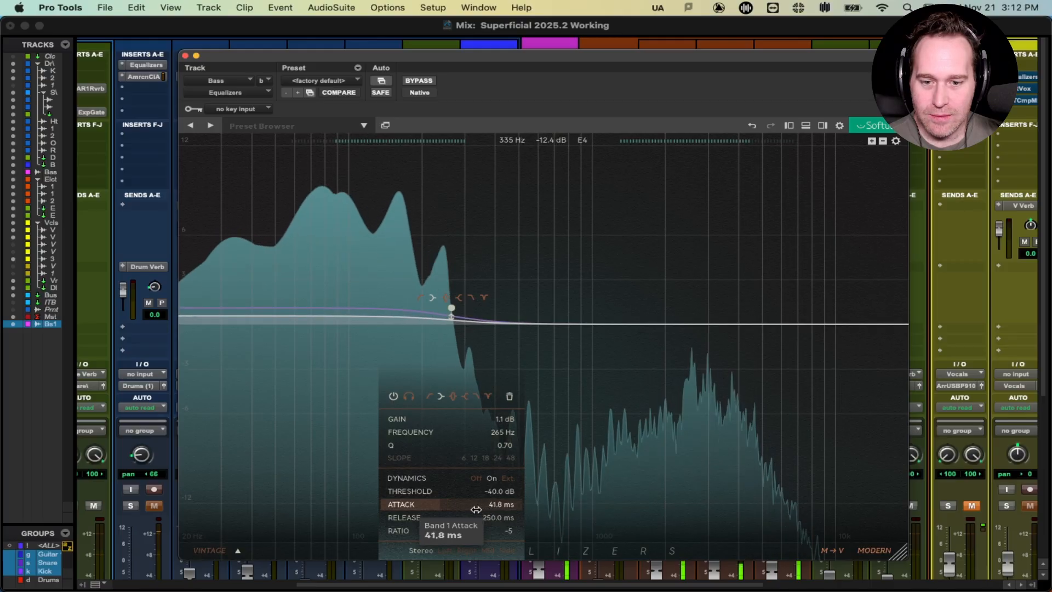
pyautogui.moveTo(459, 509); pyautogui.dragTo(458, 504)
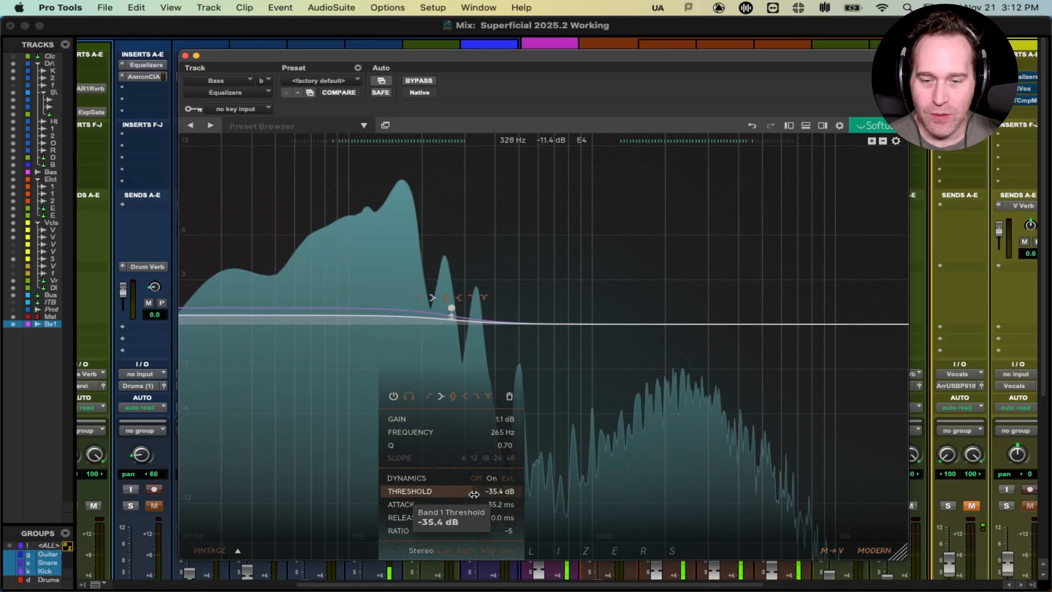
pyautogui.moveTo(530, 490); pyautogui.dragTo(583, 495)
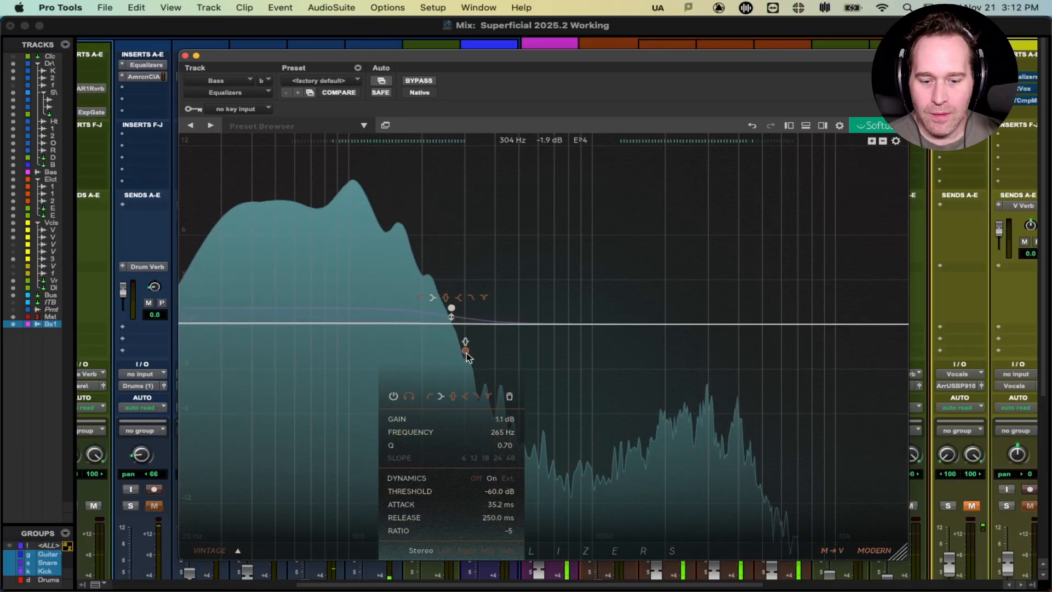
pyautogui.press('space')
# Step: Add a high-cut band and set it to 3195 Hz while auditioning
pyautogui.click(821, 285)
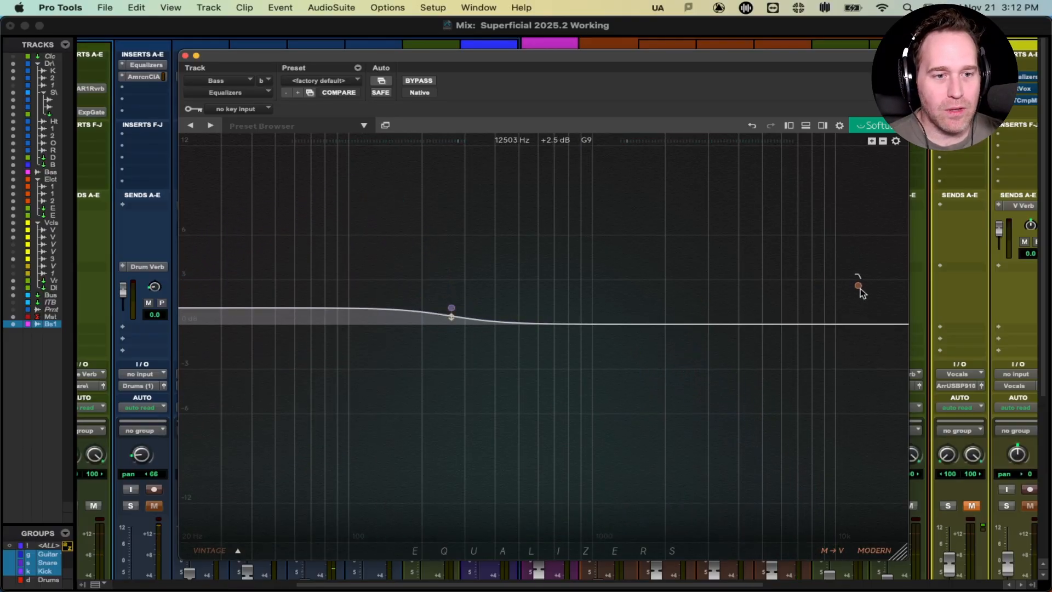
pyautogui.click(860, 288)
pyautogui.press('space')
pyautogui.moveTo(859, 328); pyautogui.dragTo(712, 318)
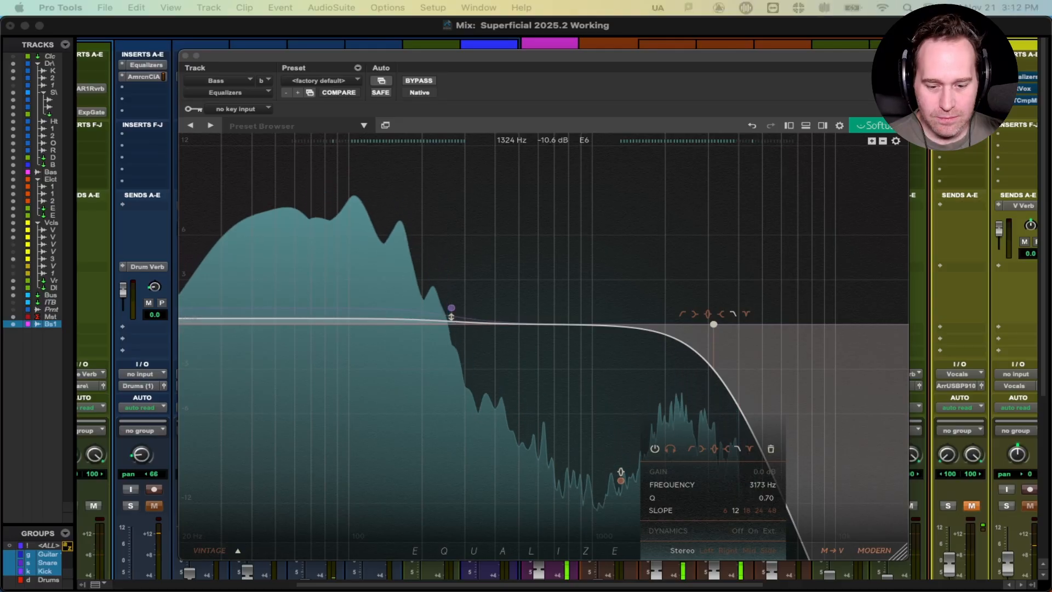
pyautogui.moveTo(712, 326); pyautogui.dragTo(713, 326)
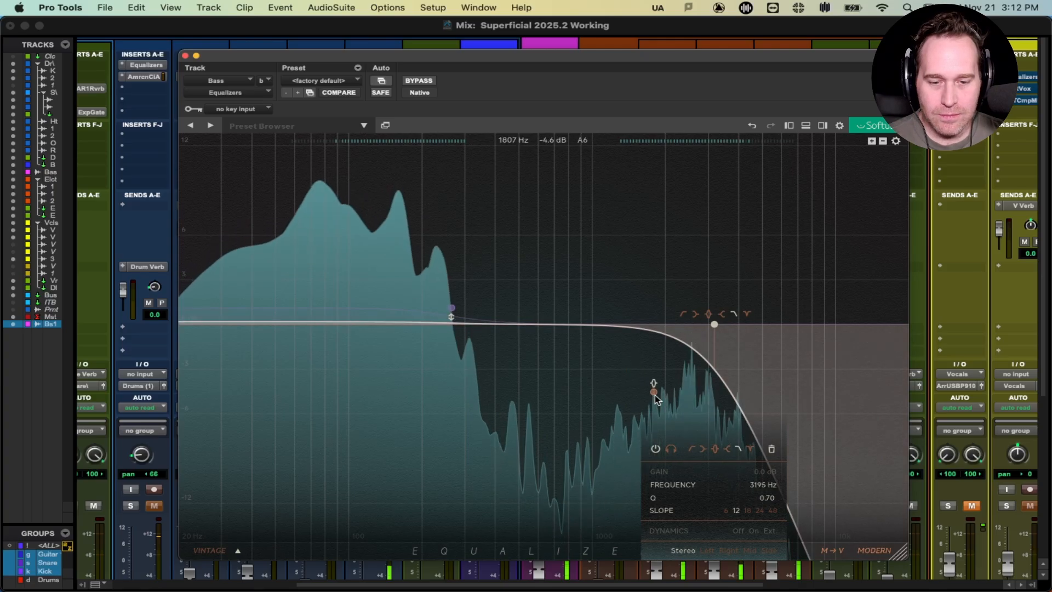
pyautogui.press('space')
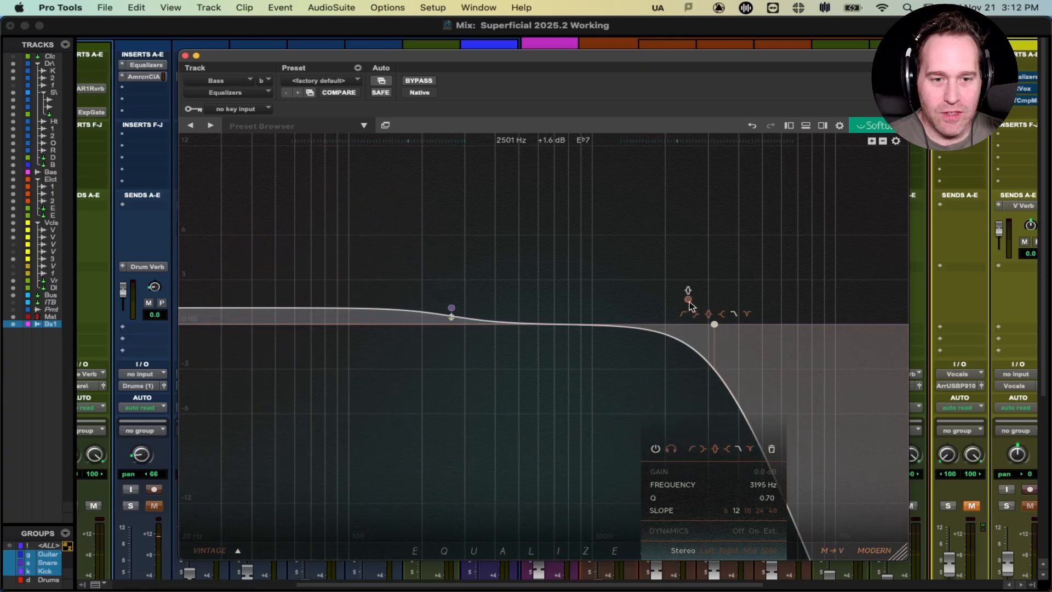
# Step: Add a bell band near 2.5 kHz, solo it, nudge it to 2651 Hz, then unsolo
pyautogui.moveTo(681, 298); pyautogui.dragTo(692, 326)
pyautogui.press('space')
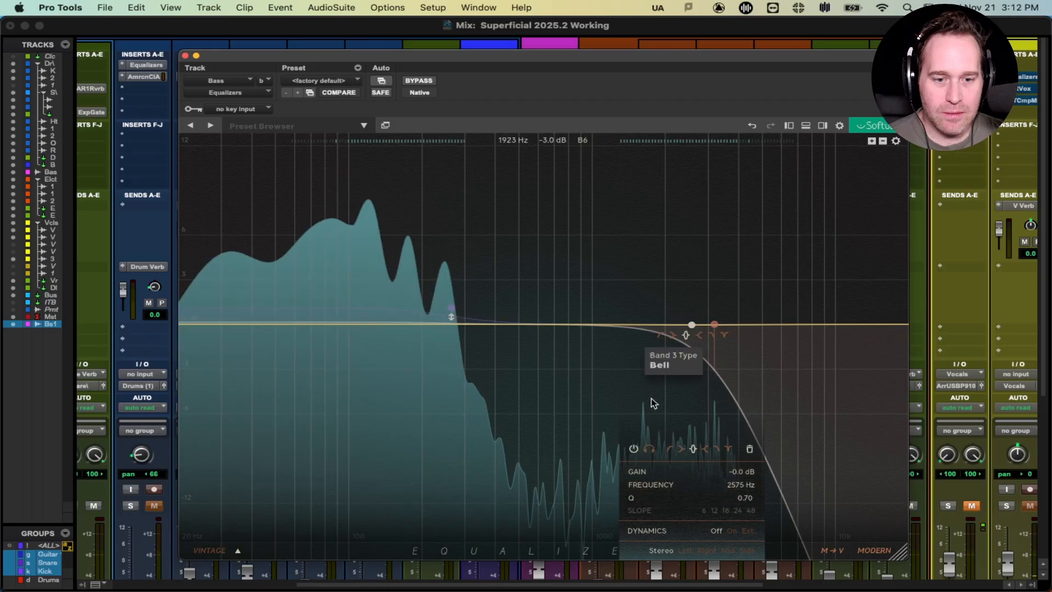
pyautogui.click(649, 449)
pyautogui.moveTo(692, 325); pyautogui.dragTo(695, 325)
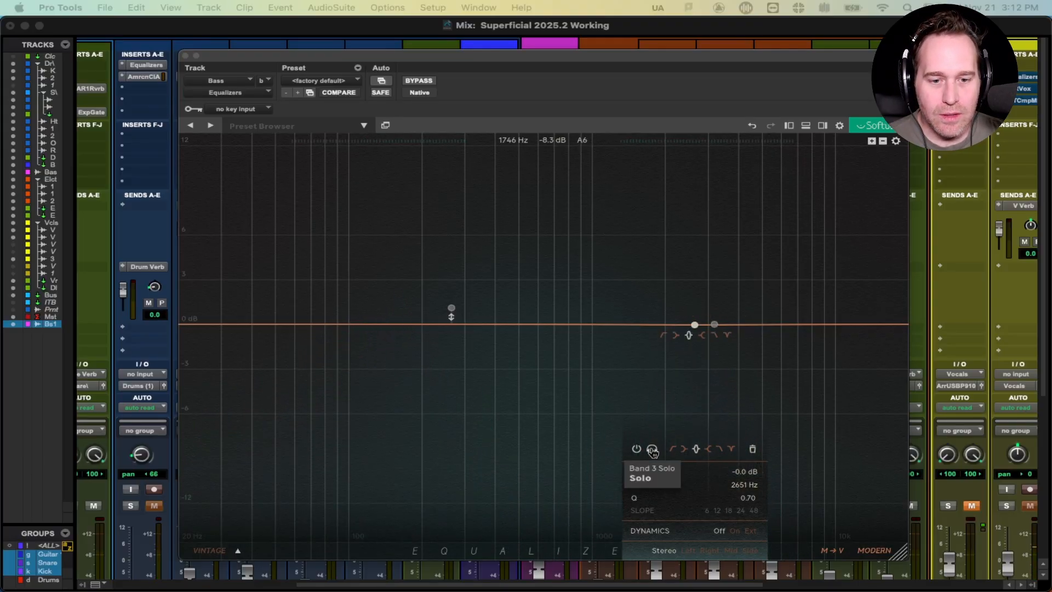
pyautogui.click(695, 326)
pyautogui.moveTo(695, 326)
pyautogui.mouseDown()
pyautogui.moveTo(698, 340)
pyautogui.moveTo(696, 325)
pyautogui.mouseUp()
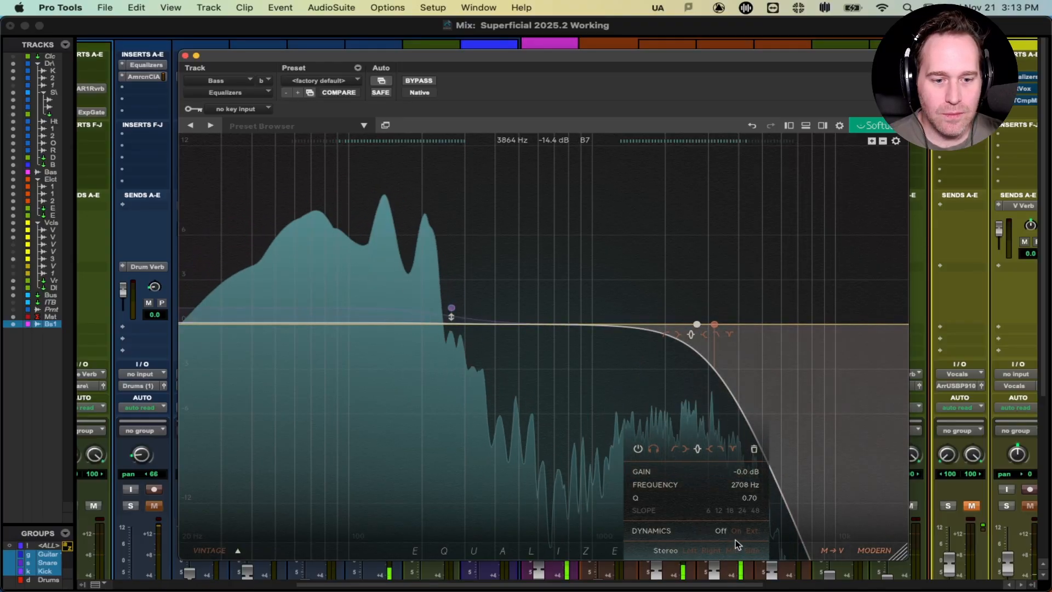
# Step: Make the bell band dynamic with a -3.7 dB cut, Q 0.96 and shorter attack
pyautogui.click(736, 530)
pyautogui.moveTo(696, 326); pyautogui.dragTo(698, 379)
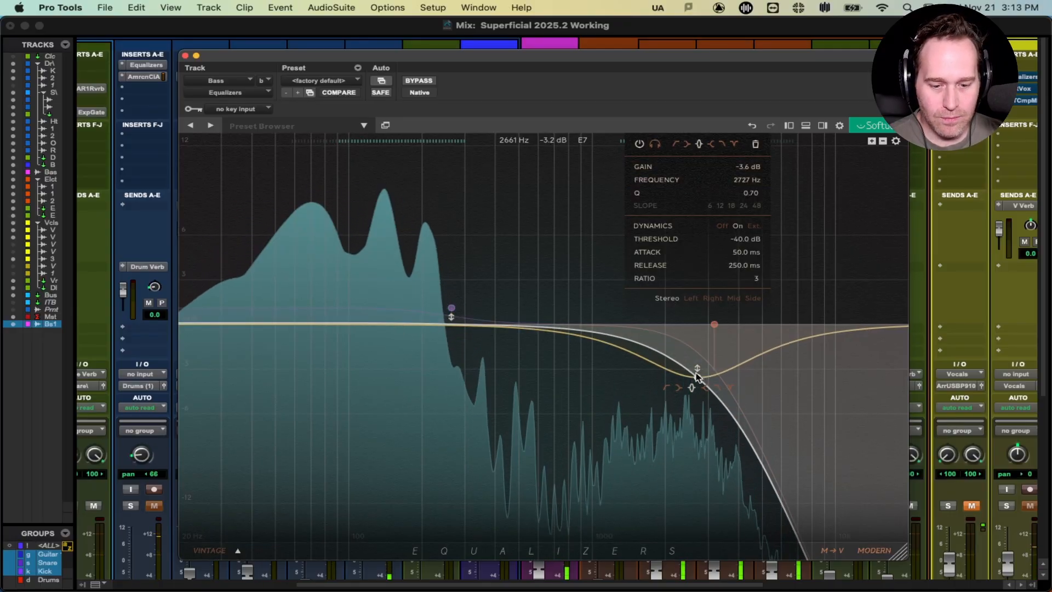
pyautogui.moveTo(697, 375); pyautogui.dragTo(701, 382)
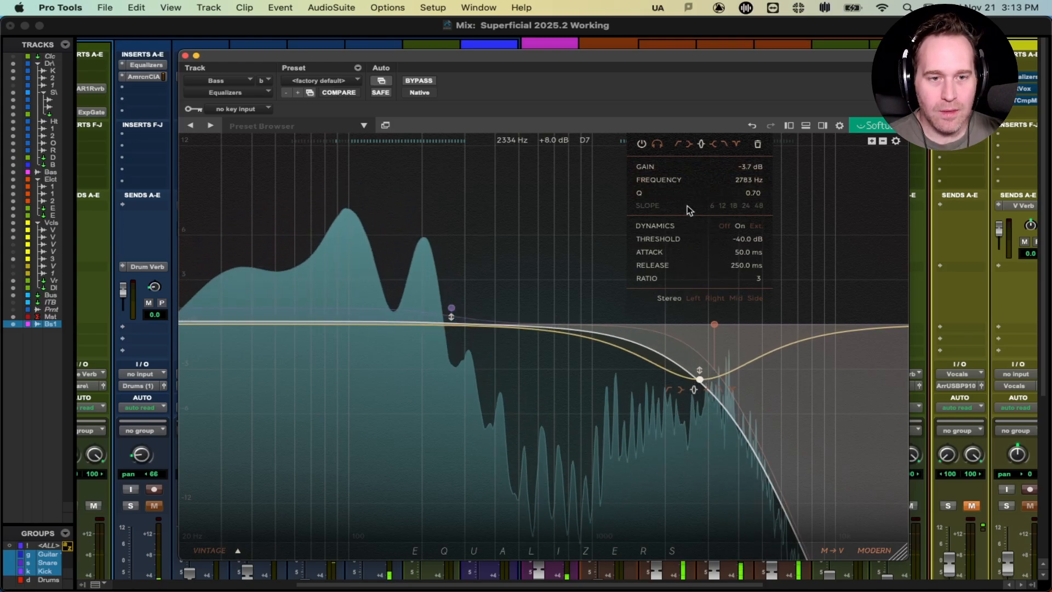
pyautogui.moveTo(743, 193); pyautogui.dragTo(752, 192)
pyautogui.moveTo(737, 252); pyautogui.dragTo(671, 253)
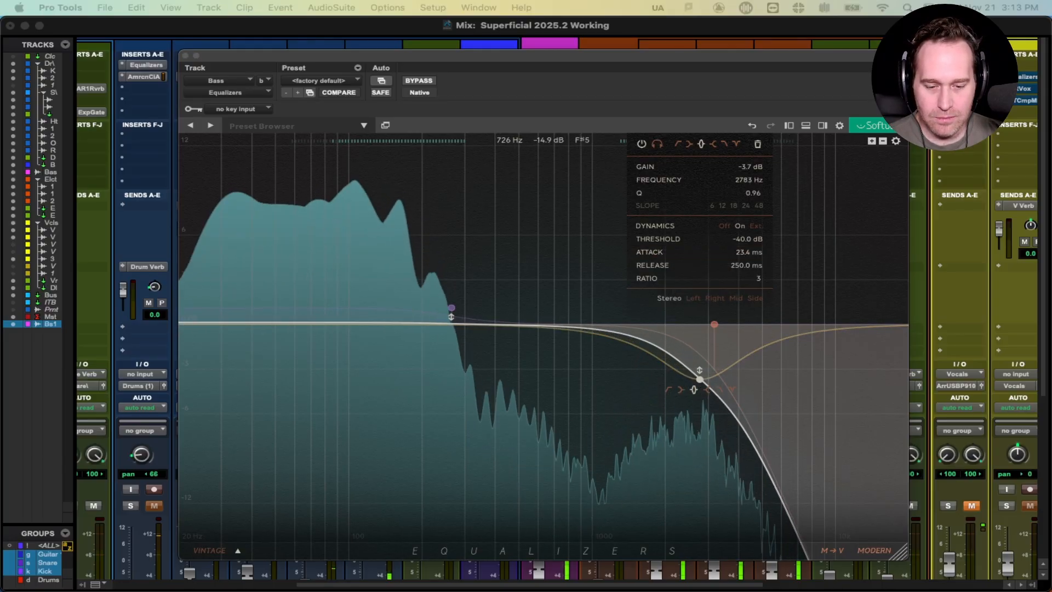
pyautogui.moveTo(712, 253); pyautogui.dragTo(674, 256)
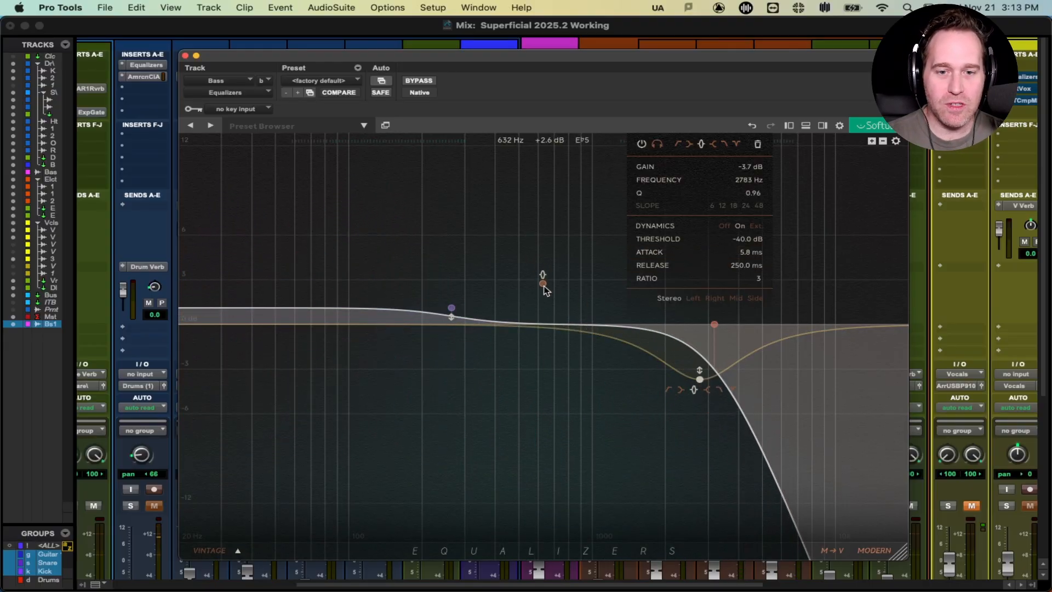
# Step: Close the Equalizers window and insert SSL Channel Strip 2 on the Bass track
pyautogui.click(185, 56)
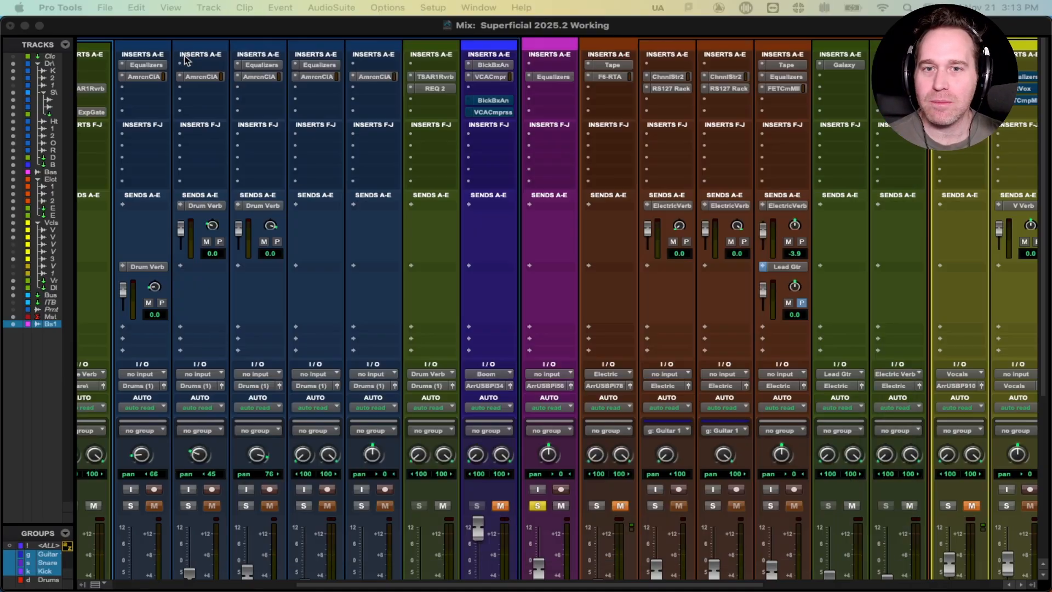
pyautogui.click(541, 86)
pyautogui.moveTo(602, 89)
pyautogui.moveTo(714, 105)
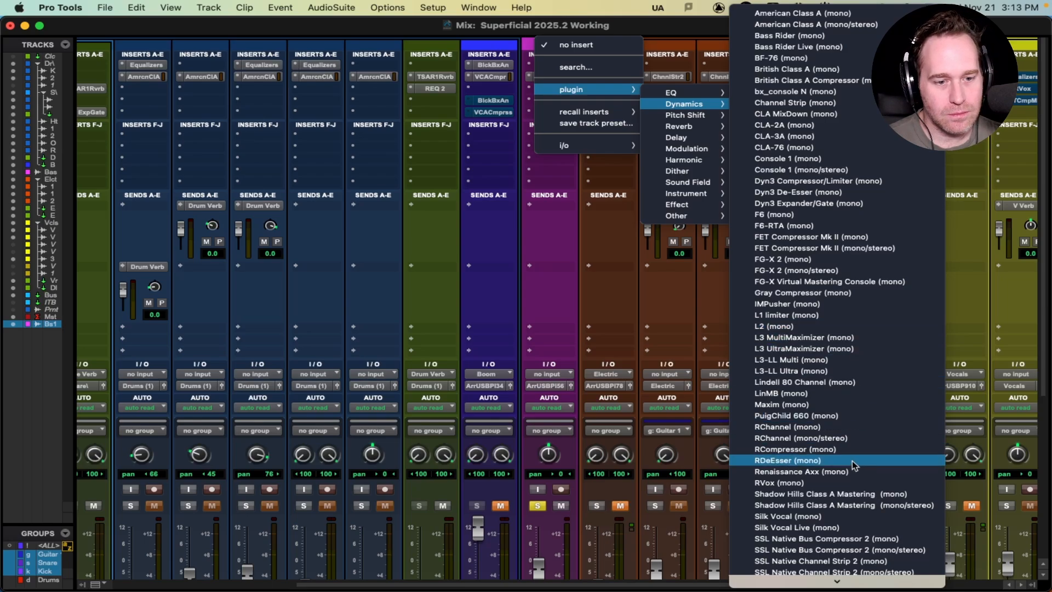
pyautogui.click(841, 560)
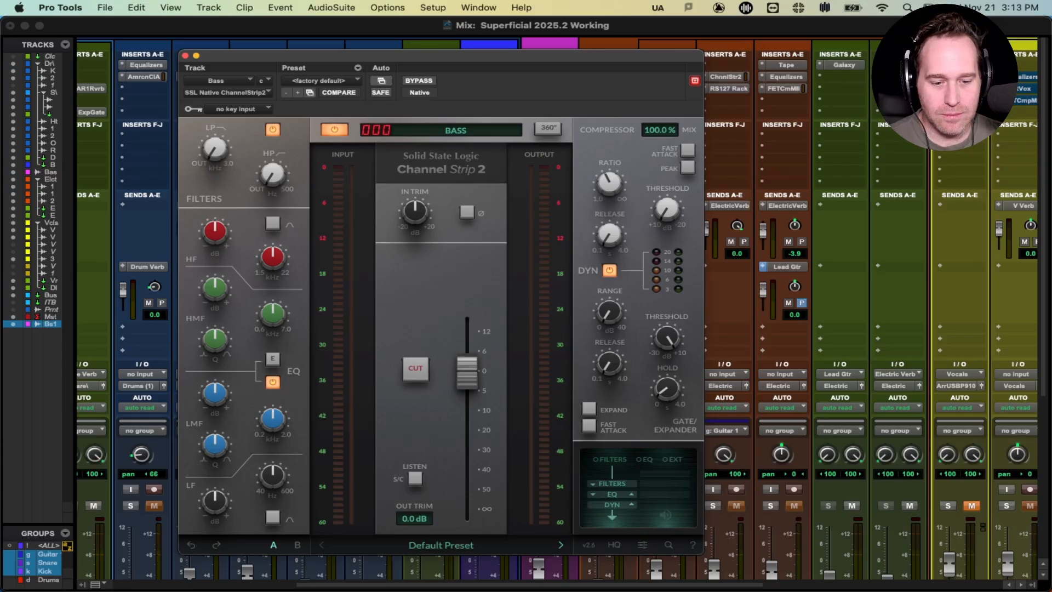
# Step: Set the compressor ratio to 4.2:1 and threshold to -1.6 dB, compare via bypass, and close
pyautogui.press('space')
pyautogui.moveTo(611, 189); pyautogui.dragTo(611, 202)
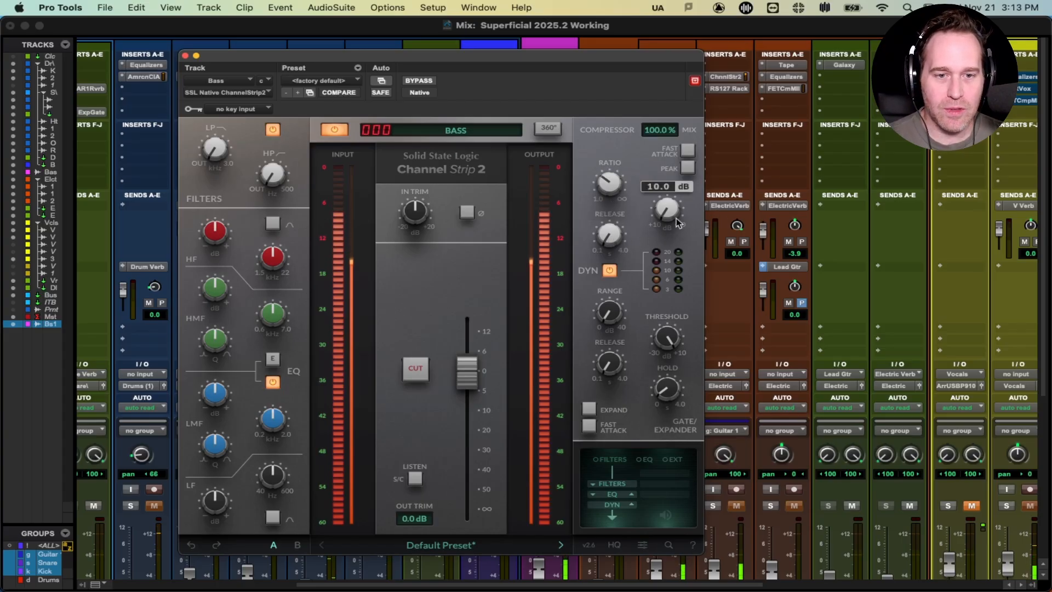
pyautogui.moveTo(669, 209); pyautogui.dragTo(669, 169)
pyautogui.moveTo(664, 216); pyautogui.dragTo(664, 214)
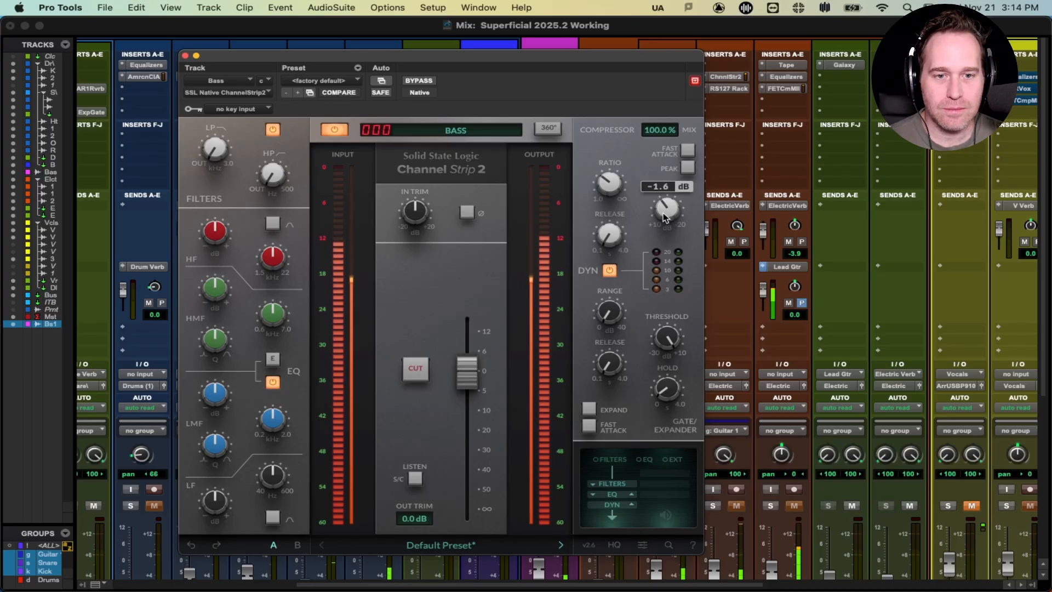
pyautogui.click(418, 82)
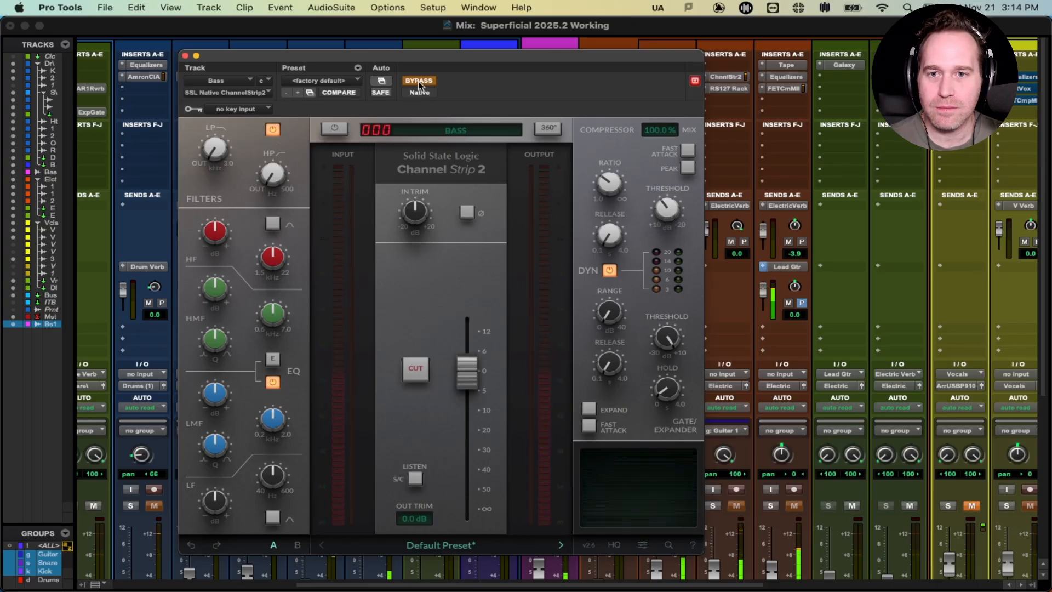
pyautogui.click(418, 81)
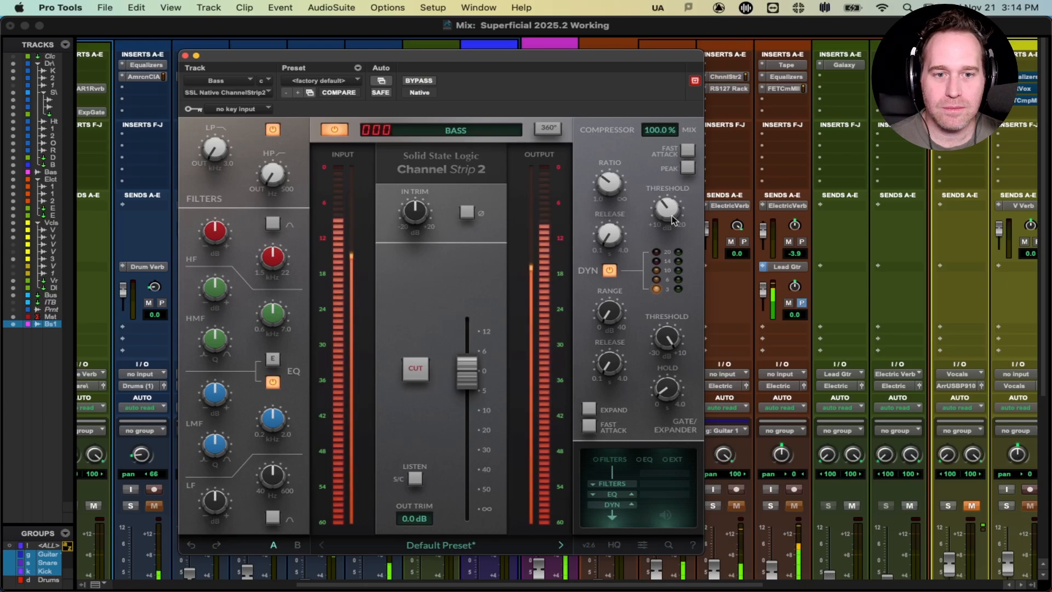
pyautogui.click(185, 55)
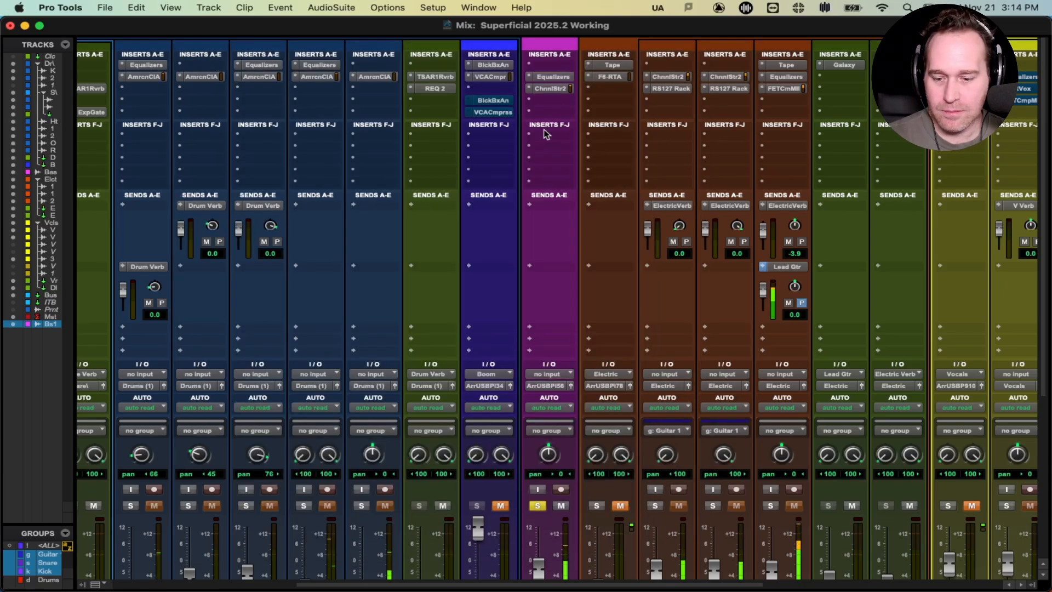
# Step: Insert the F6-RTA (mono) dynamic EQ on the Bass track
pyautogui.click(543, 101)
pyautogui.moveTo(629, 102)
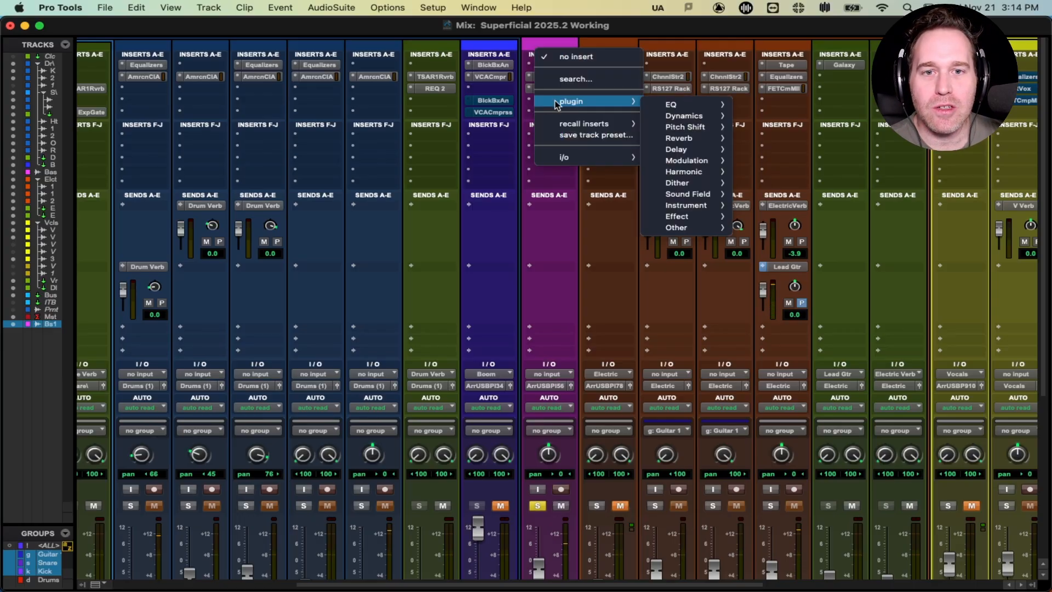
pyautogui.moveTo(689, 116)
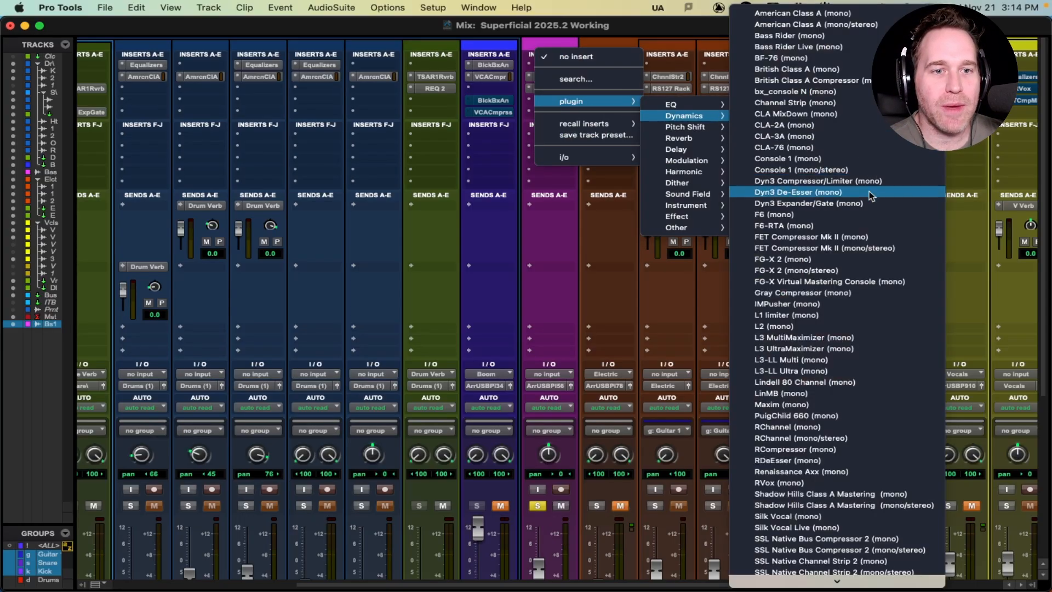
pyautogui.click(828, 226)
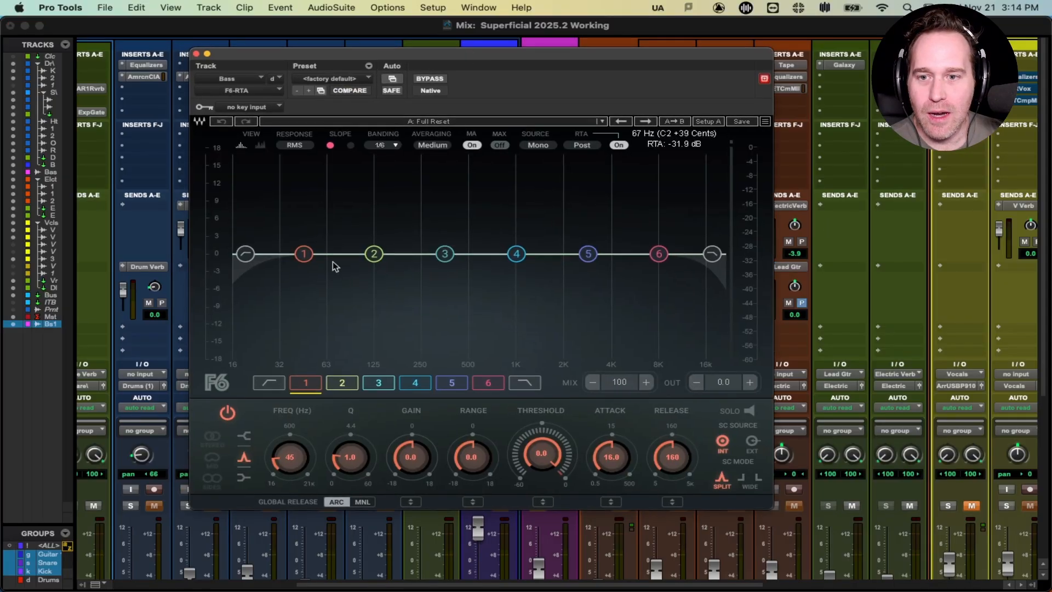
# Step: Review F6 bands 2 through 6, select band 3, and start playback to show the spectrum
pyautogui.click(382, 258)
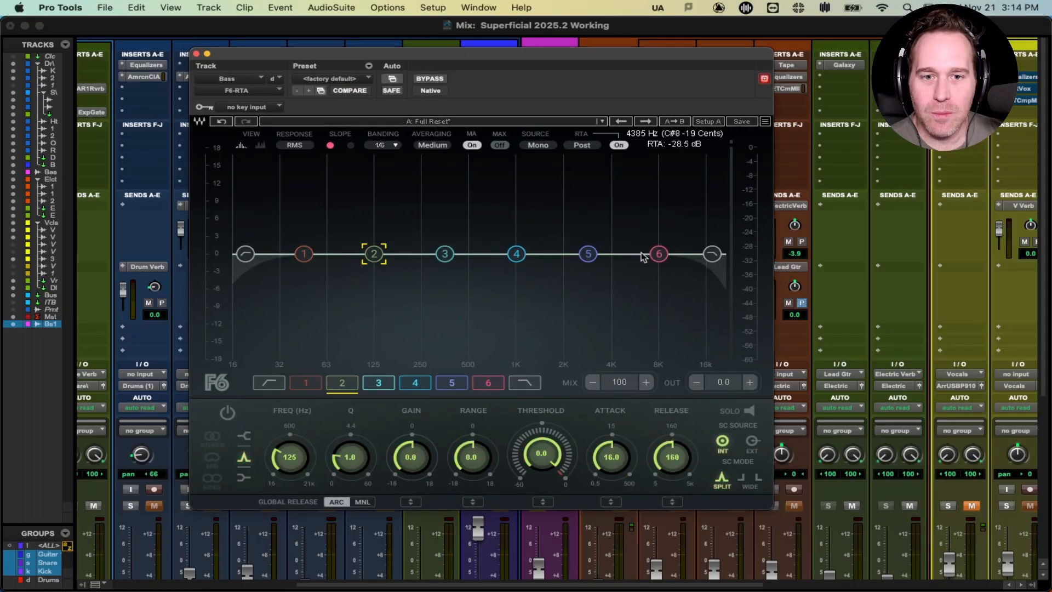
pyautogui.click(663, 256)
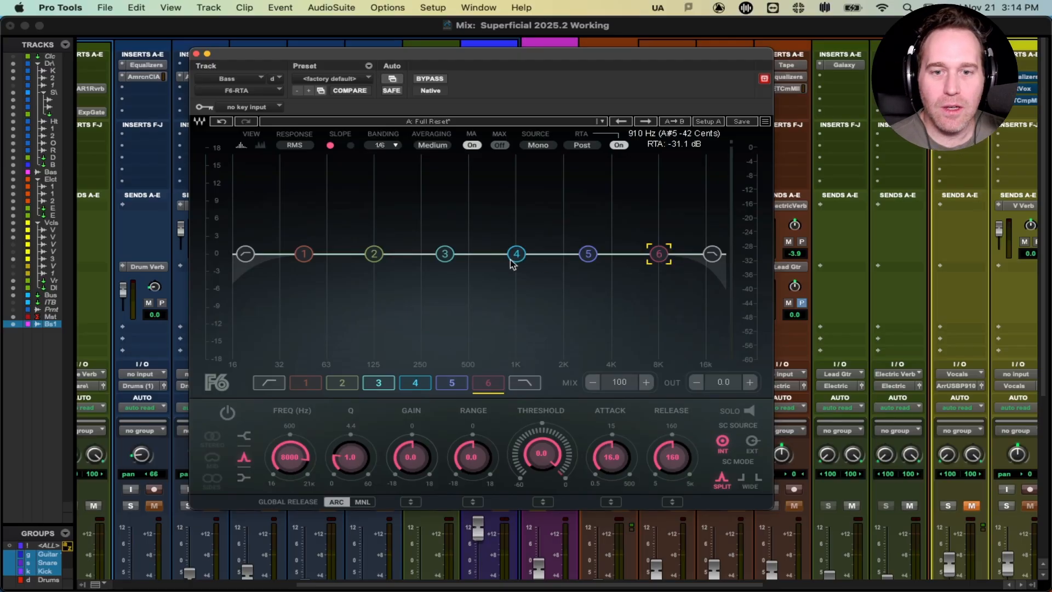
pyautogui.click(445, 256)
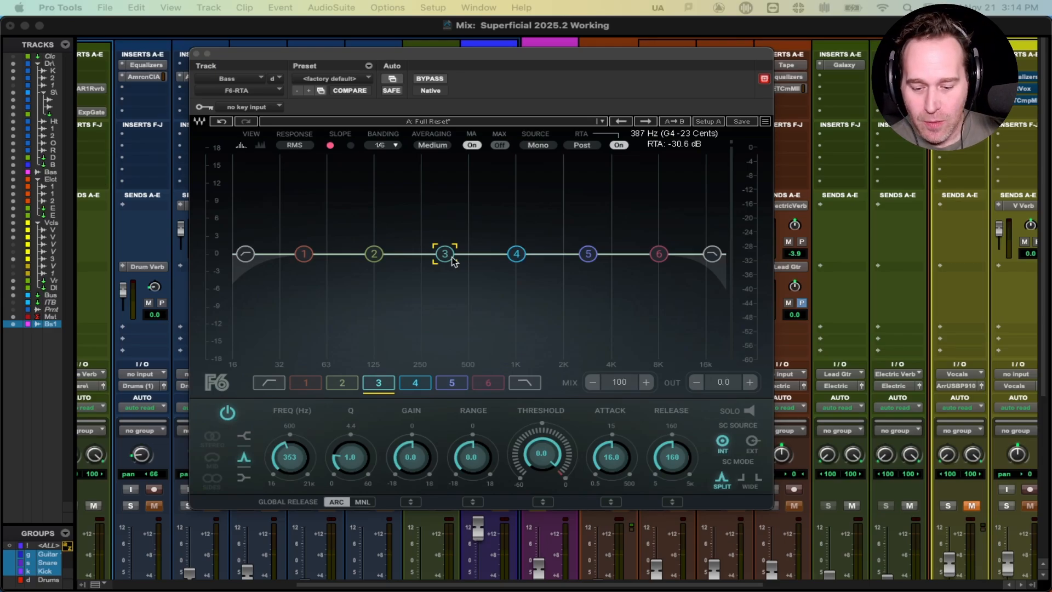
pyautogui.click(520, 259)
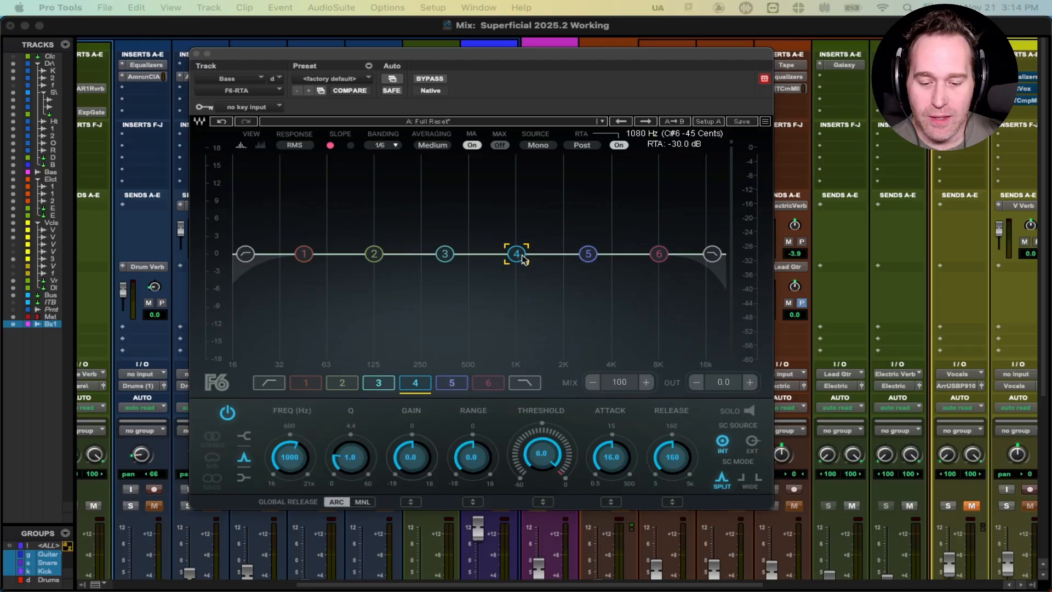
pyautogui.click(588, 255)
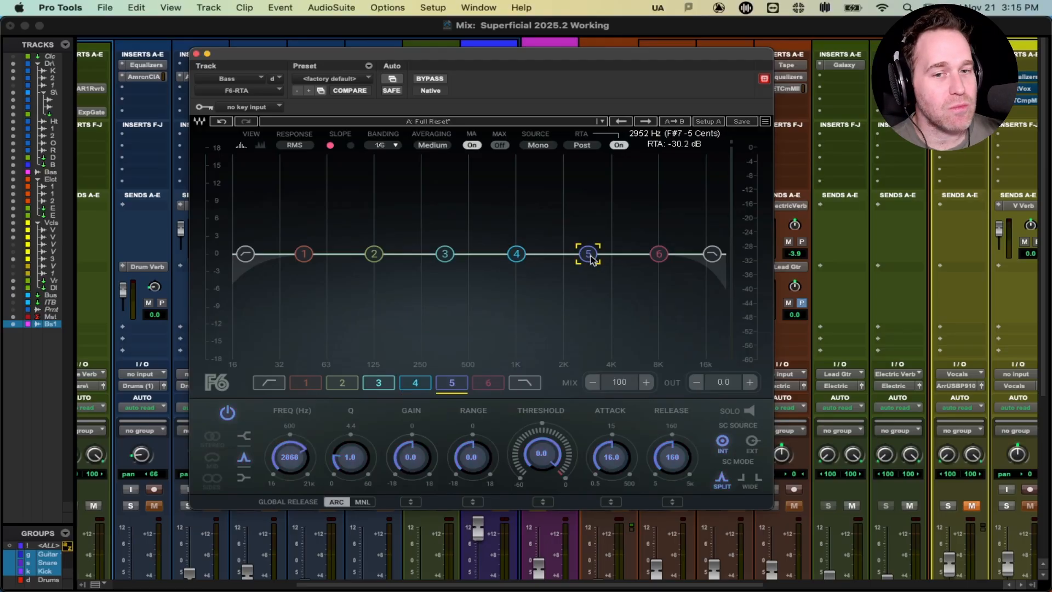
pyautogui.click(445, 253)
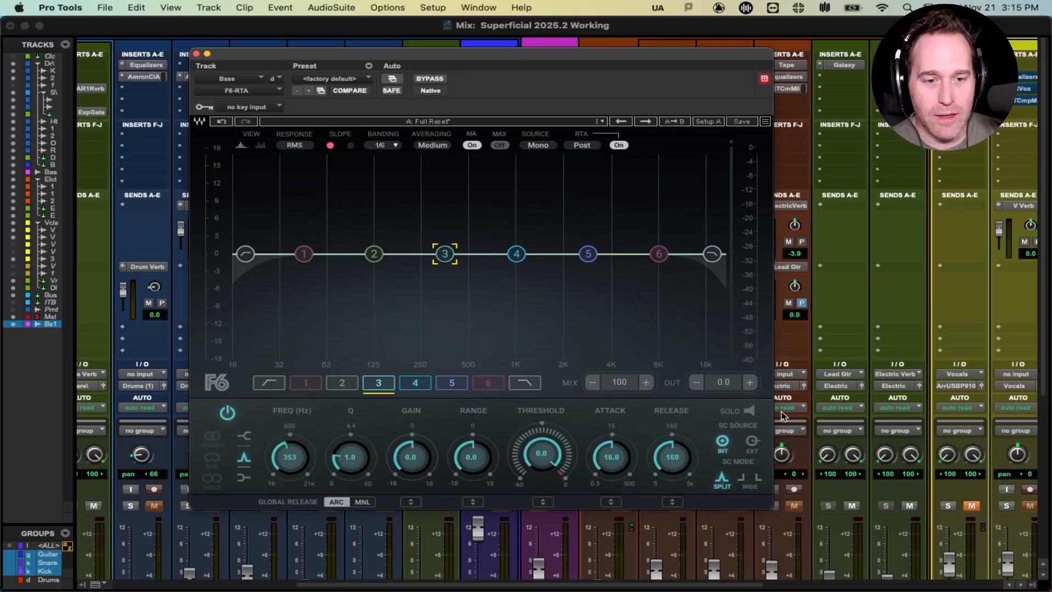
pyautogui.press('space')
pyautogui.moveTo(461, 58); pyautogui.dragTo(474, 101)
# Step: Solo band 3, sweep it down to about 235 Hz, widen Q to 0.7, and set range -8 dB
pyautogui.click(761, 454)
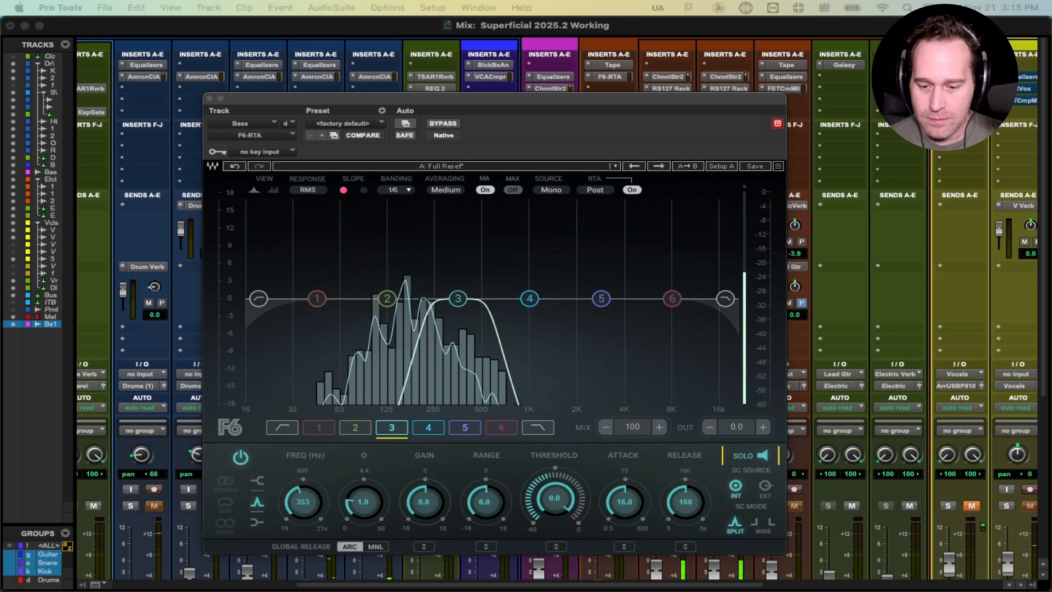
pyautogui.moveTo(302, 501); pyautogui.dragTo(302, 510)
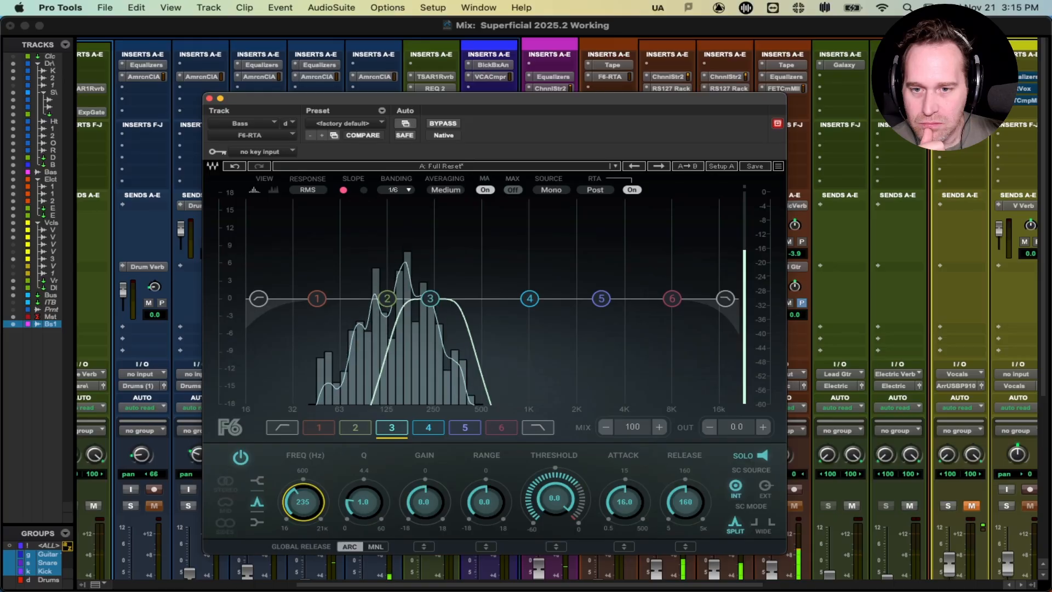
pyautogui.moveTo(345, 504); pyautogui.dragTo(345, 507)
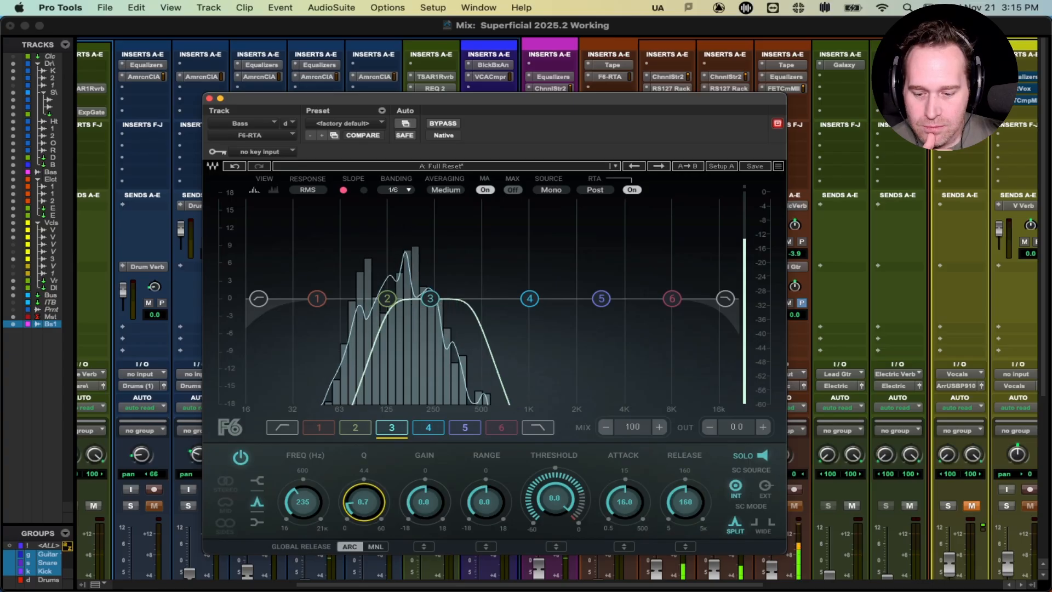
pyautogui.click(492, 501)
pyautogui.write('-8')
pyautogui.press('Return')
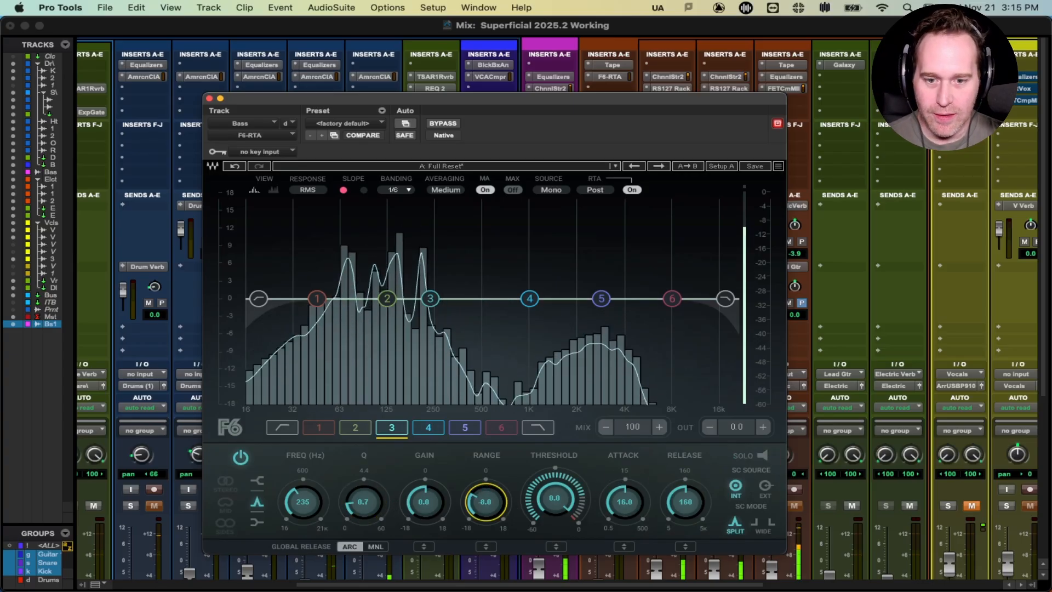
# Step: Shorten band 3's attack to 4.3 ms and set its release to 100
pyautogui.moveTo(625, 503); pyautogui.dragTo(624, 528)
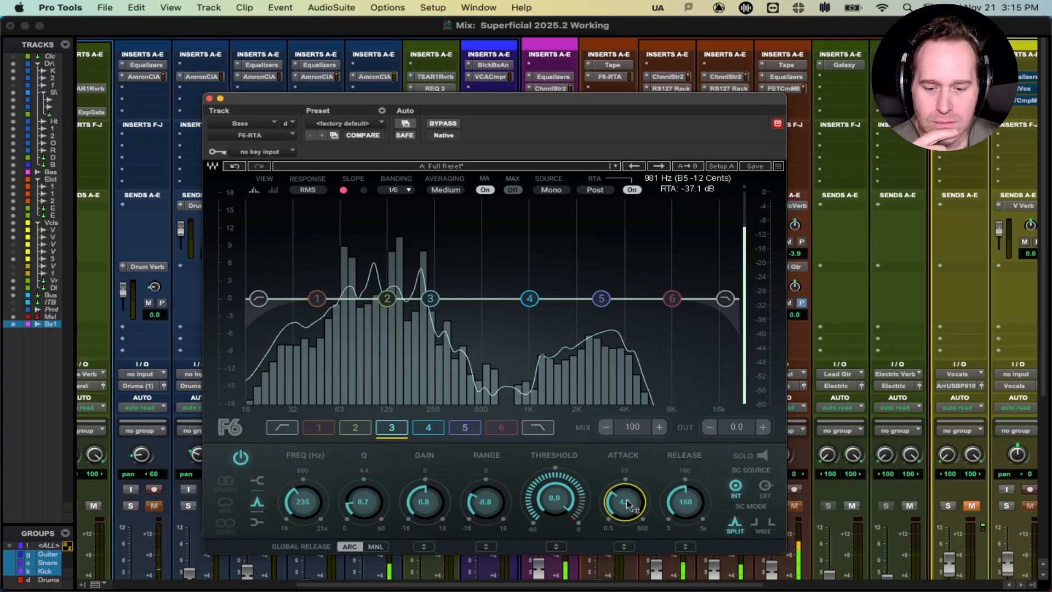
pyautogui.moveTo(681, 501); pyautogui.dragTo(681, 504)
pyautogui.doubleClick(679, 502)
pyautogui.write('1')
pyautogui.press('Return')
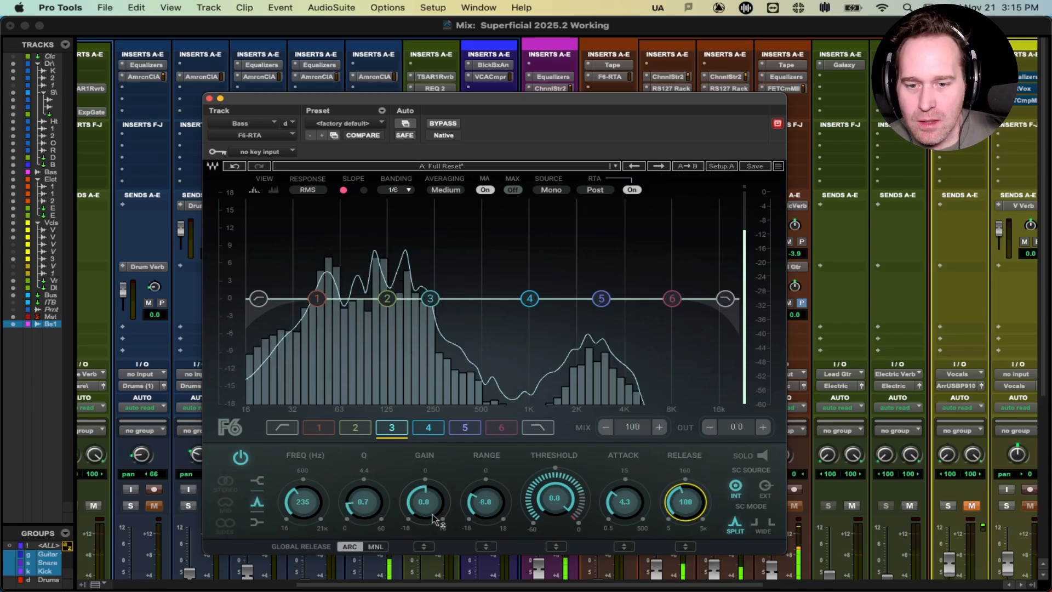
# Step: Raise band 3's gain to +6.4 dB, lower its threshold to -34 dB, and A/B with bypass
pyautogui.moveTo(425, 503); pyautogui.dragTo(425, 468)
pyautogui.press('space')
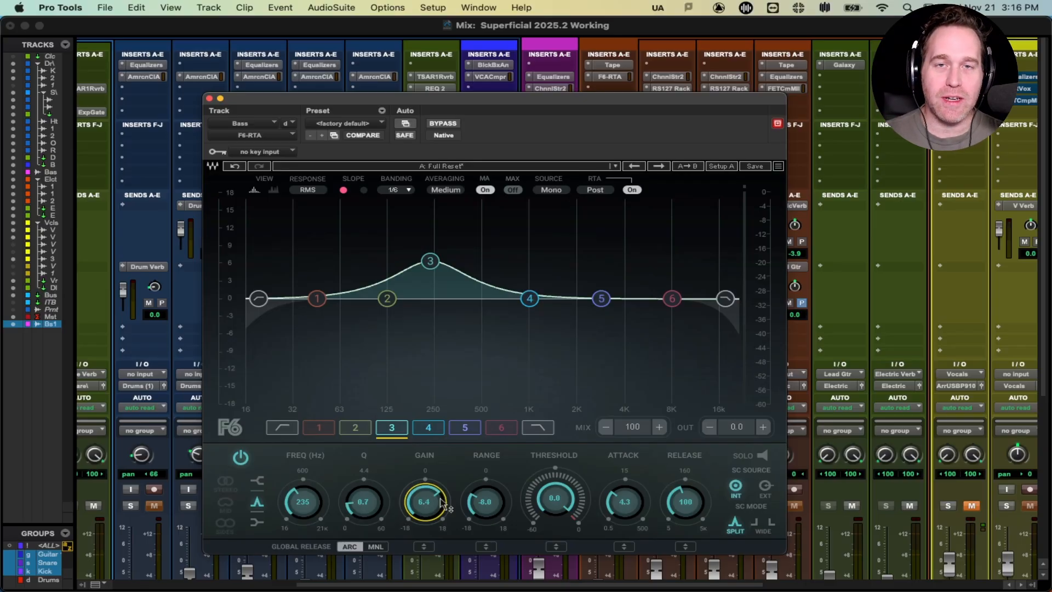
pyautogui.press('space')
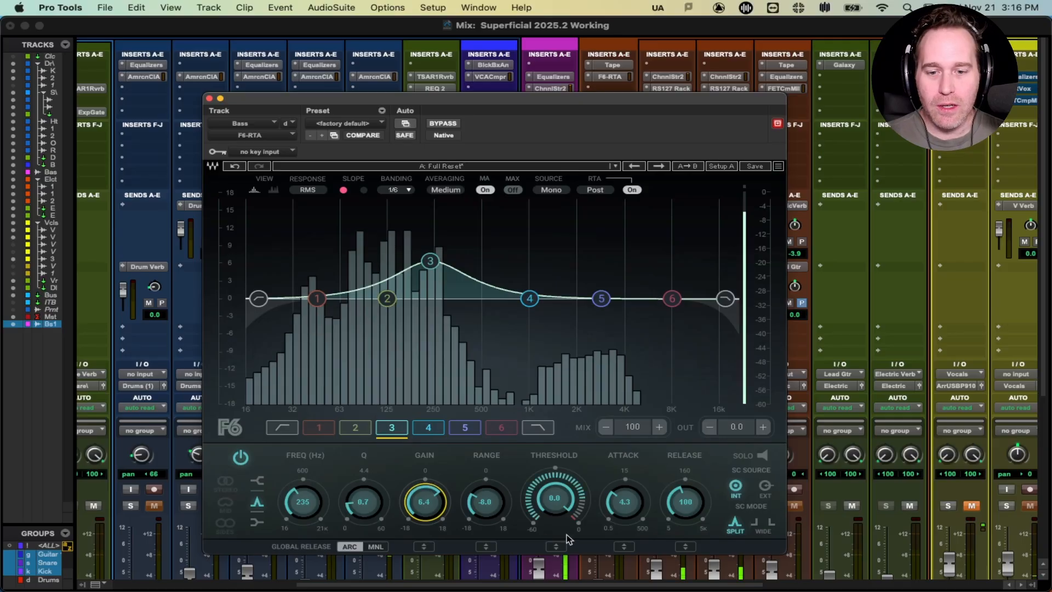
pyautogui.moveTo(566, 500); pyautogui.dragTo(565, 545)
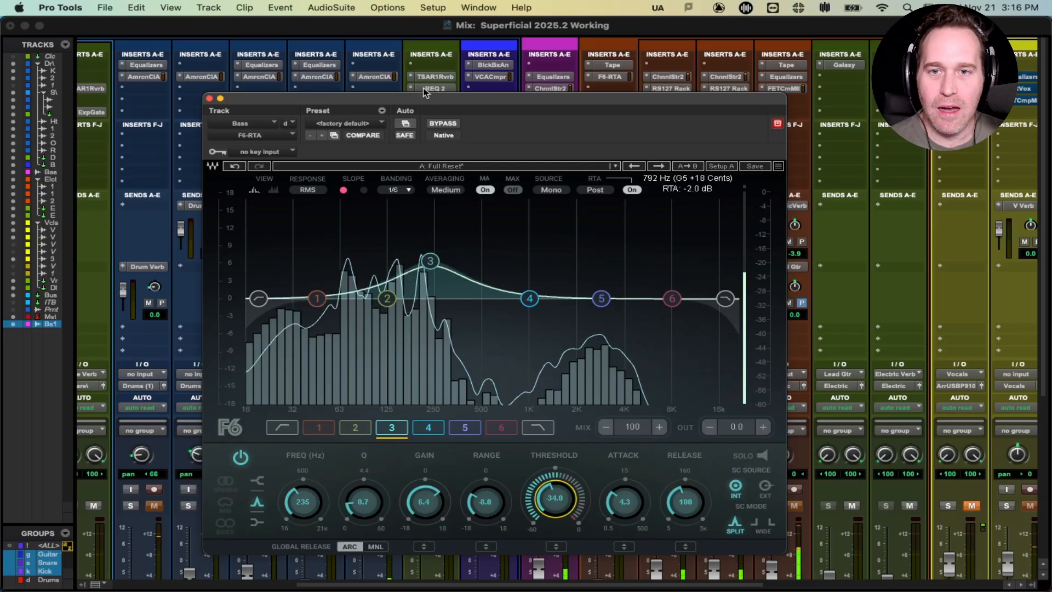
pyautogui.moveTo(467, 109); pyautogui.dragTo(476, 88)
pyautogui.click(452, 104)
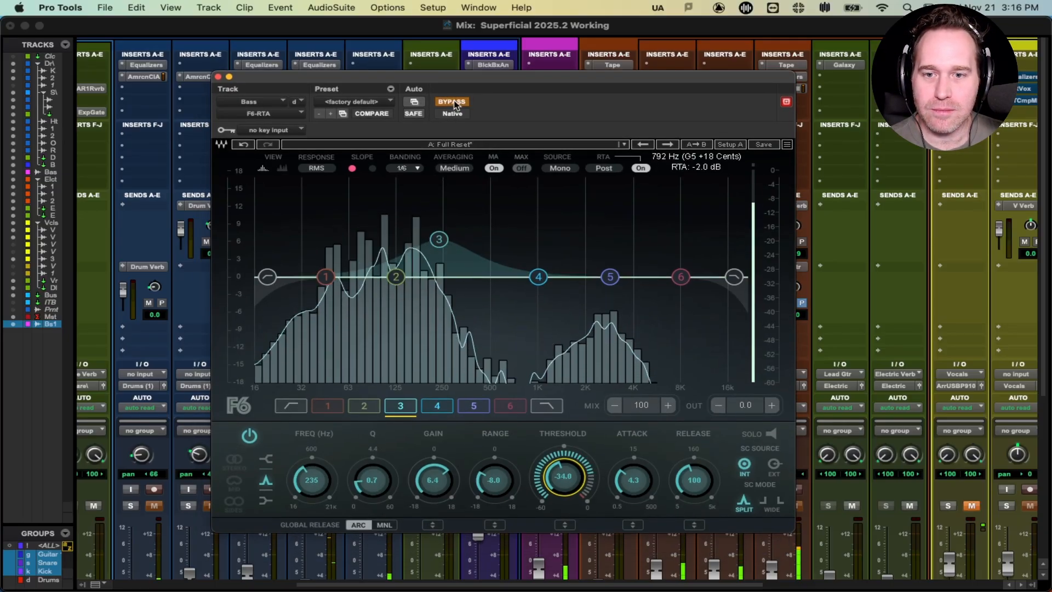
pyautogui.click(454, 104)
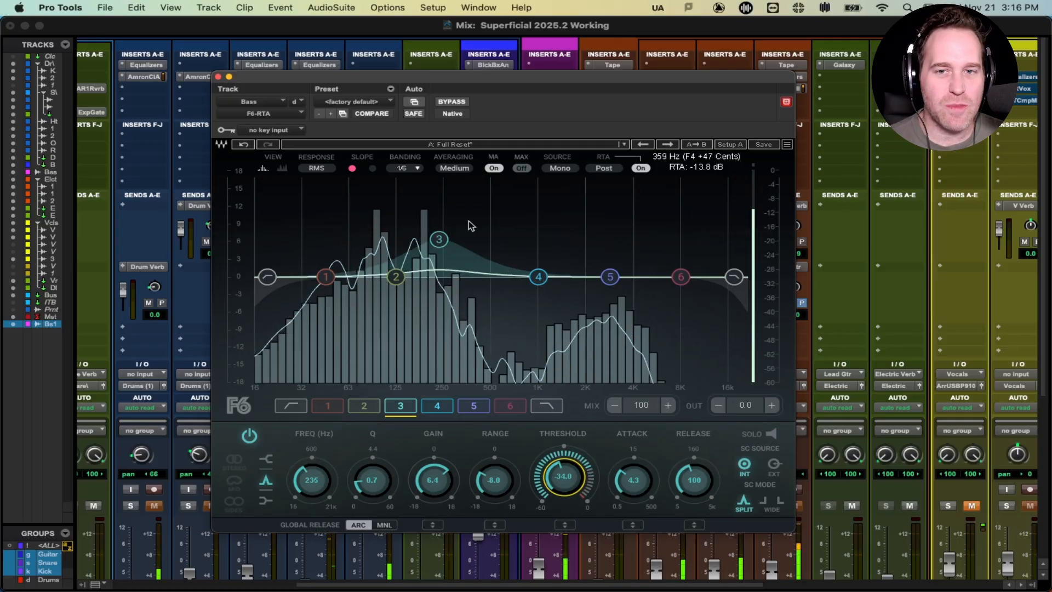
# Step: Select and solo band 4, sweep it down to 951 Hz, and set its range to -8 dB
pyautogui.click(539, 278)
pyautogui.click(771, 433)
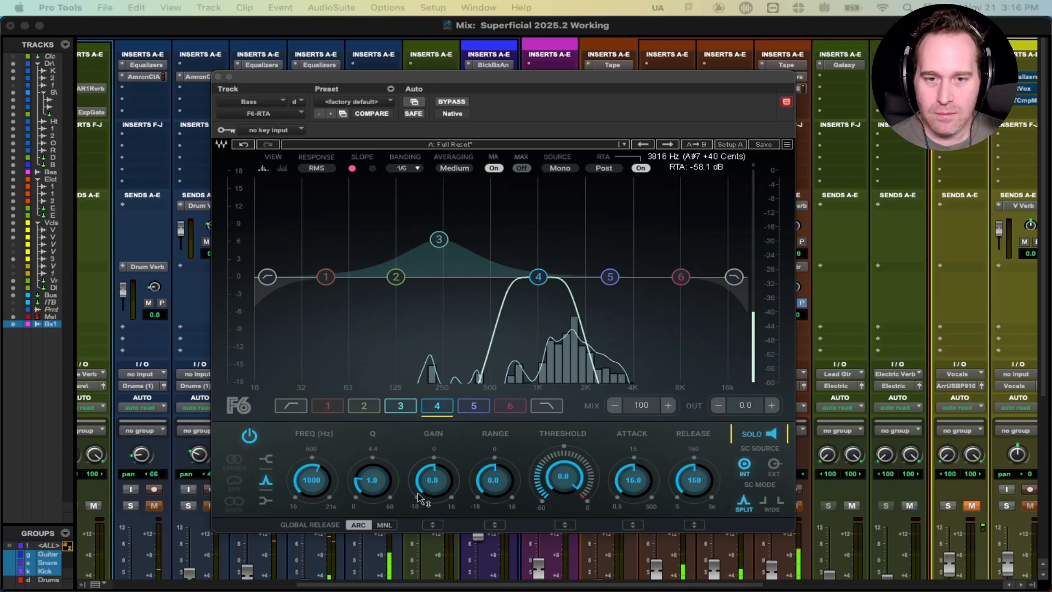
pyautogui.moveTo(311, 489)
pyautogui.mouseDown()
pyautogui.moveTo(311, 512)
pyautogui.moveTo(311, 502)
pyautogui.mouseUp()
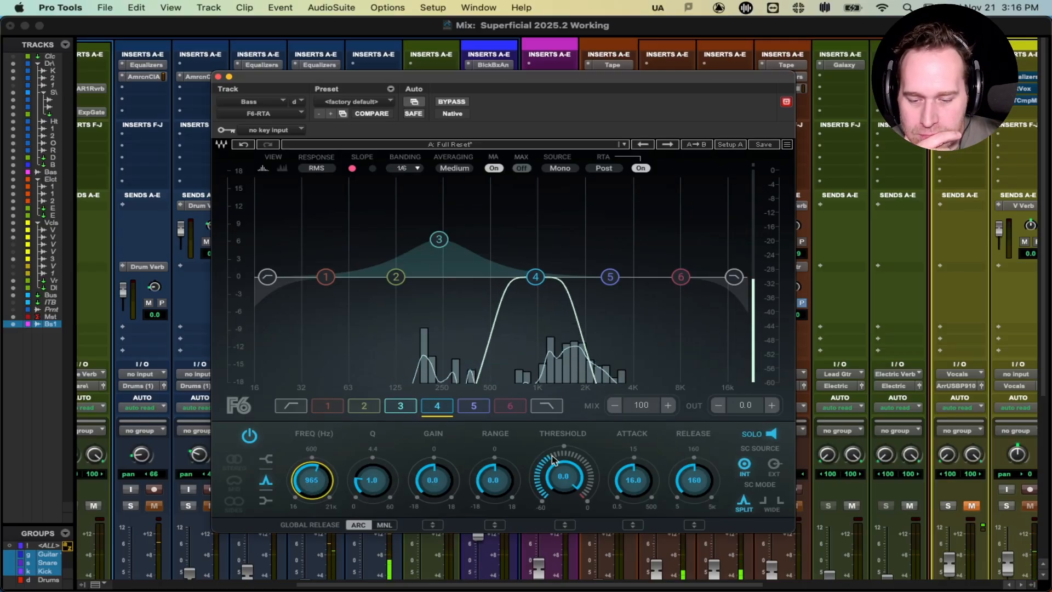
pyautogui.click(433, 480)
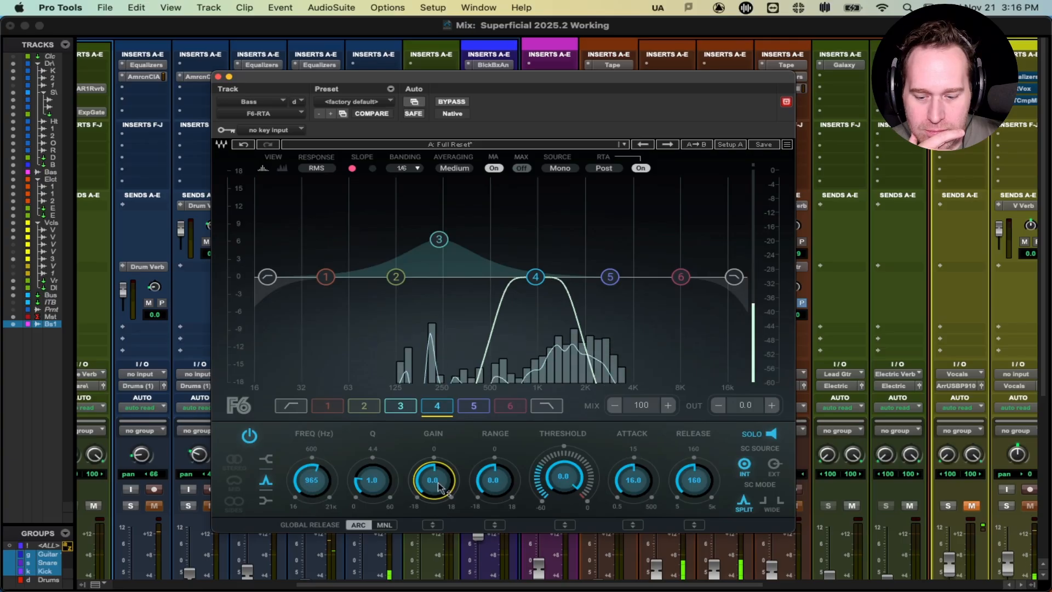
pyautogui.click(491, 480)
pyautogui.write('-8')
pyautogui.press('Return')
# Step: Give band 4 a 3 ms attack, unsolo it, and change its range to -10 dB
pyautogui.press('Tab')
pyautogui.click(648, 485)
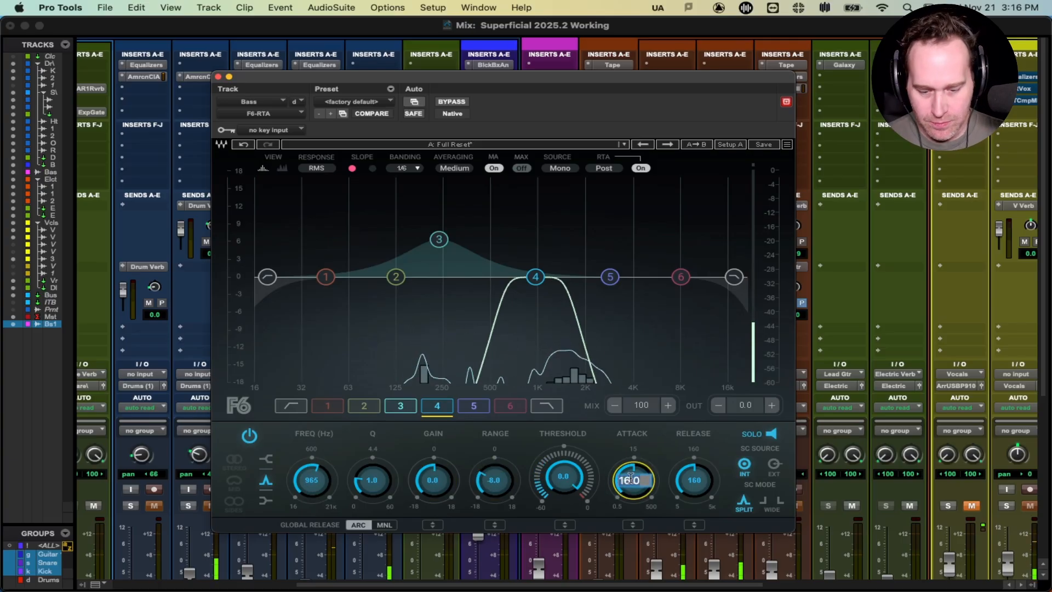
pyautogui.write('3')
pyautogui.press('Return')
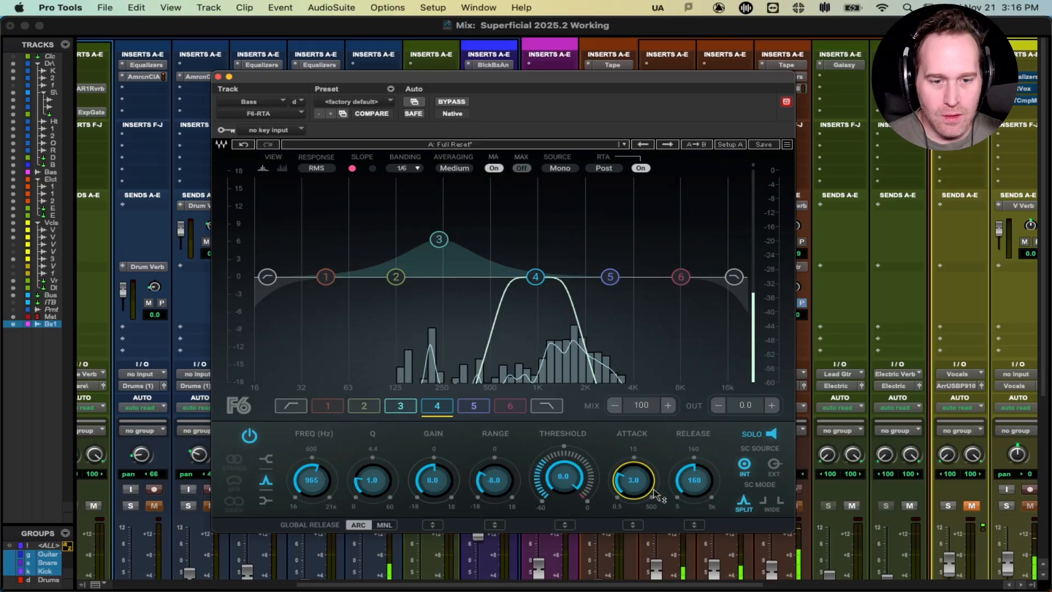
pyautogui.click(771, 434)
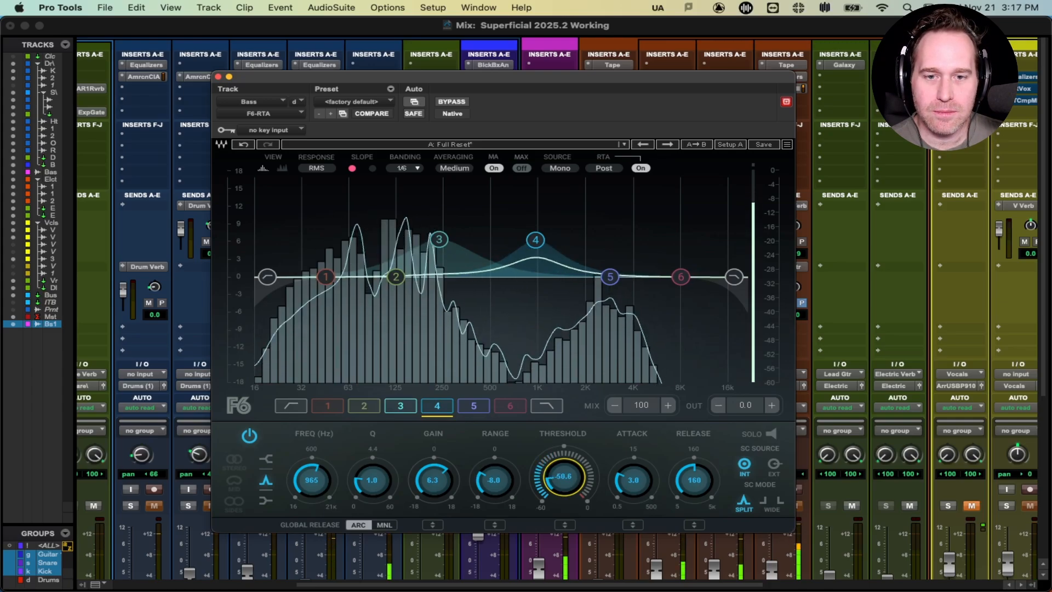
pyautogui.click(499, 478)
pyautogui.write('-10')
pyautogui.press('Tab')
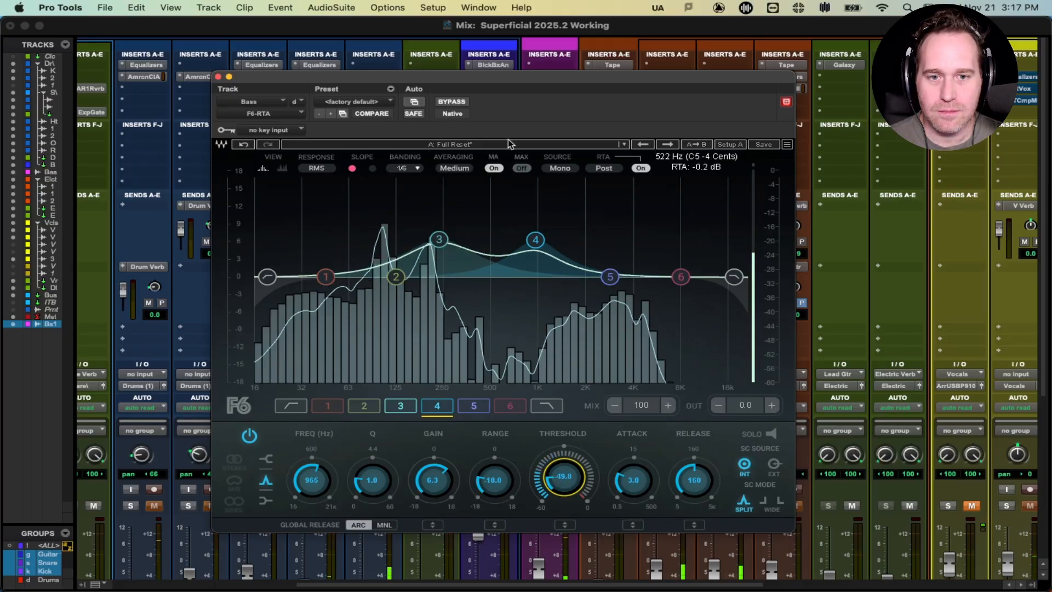
pyautogui.click(473, 406)
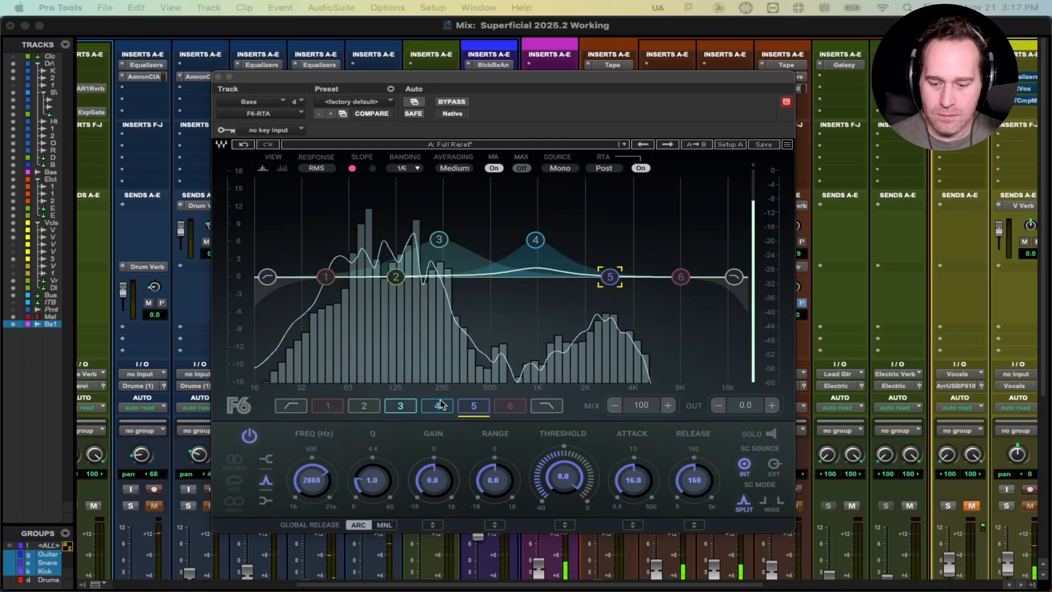
# Step: Solo band 5, set it to 2888 Hz, unsolo, shorten attack to 3 ms, and clear its range
pyautogui.click(762, 431)
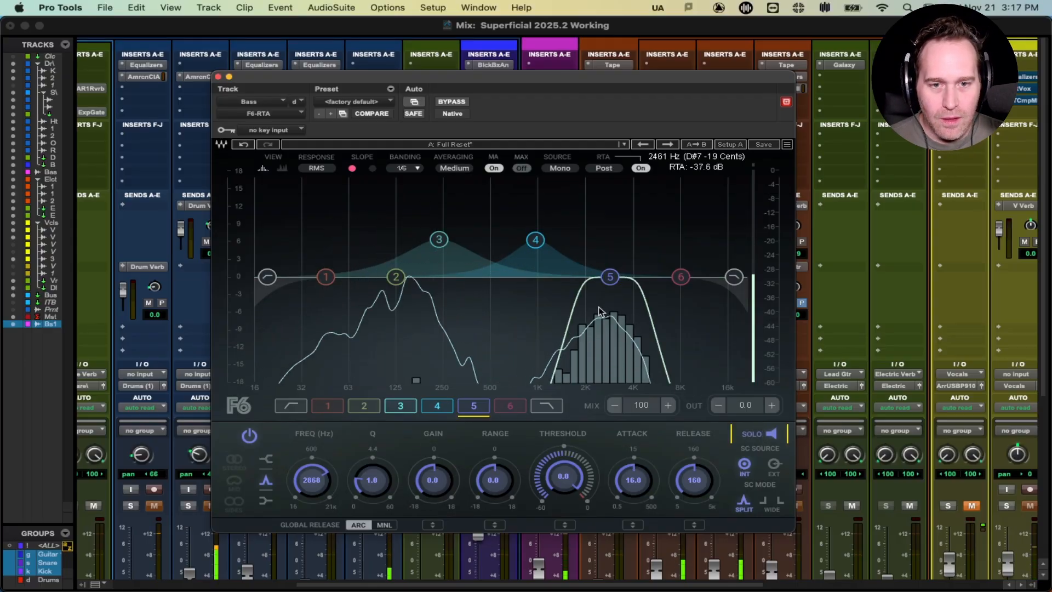
pyautogui.moveTo(305, 481); pyautogui.dragTo(305, 480)
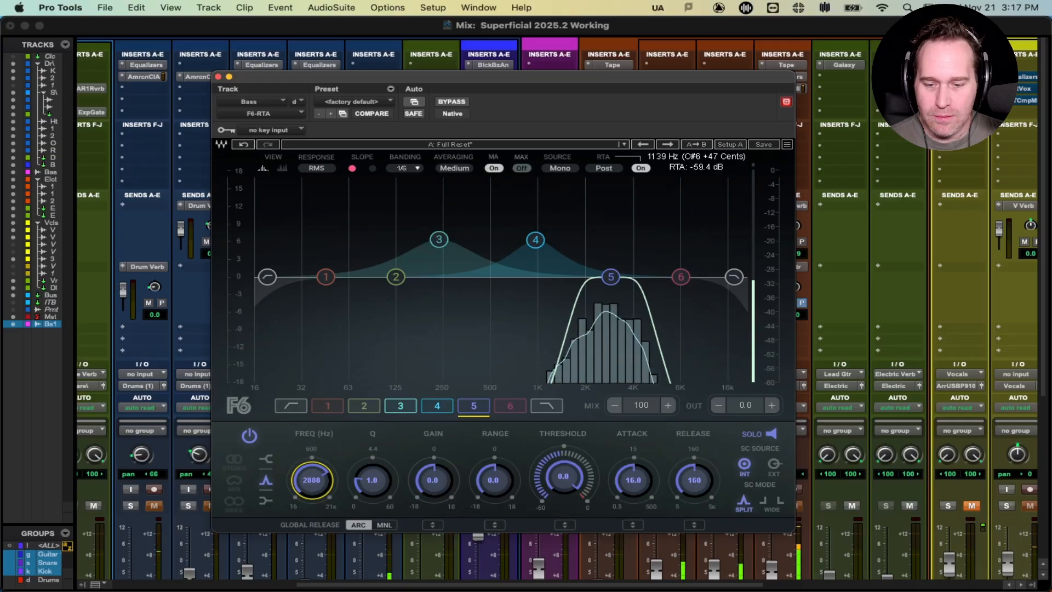
pyautogui.click(769, 434)
pyautogui.moveTo(631, 491); pyautogui.dragTo(632, 487)
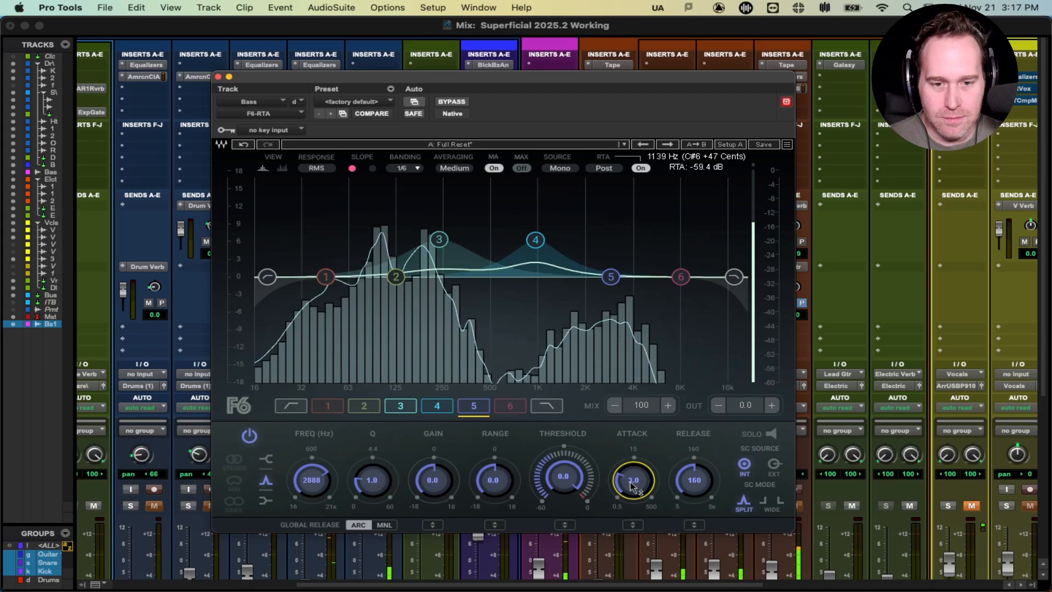
pyautogui.click(489, 479)
pyautogui.press('BackSpace')
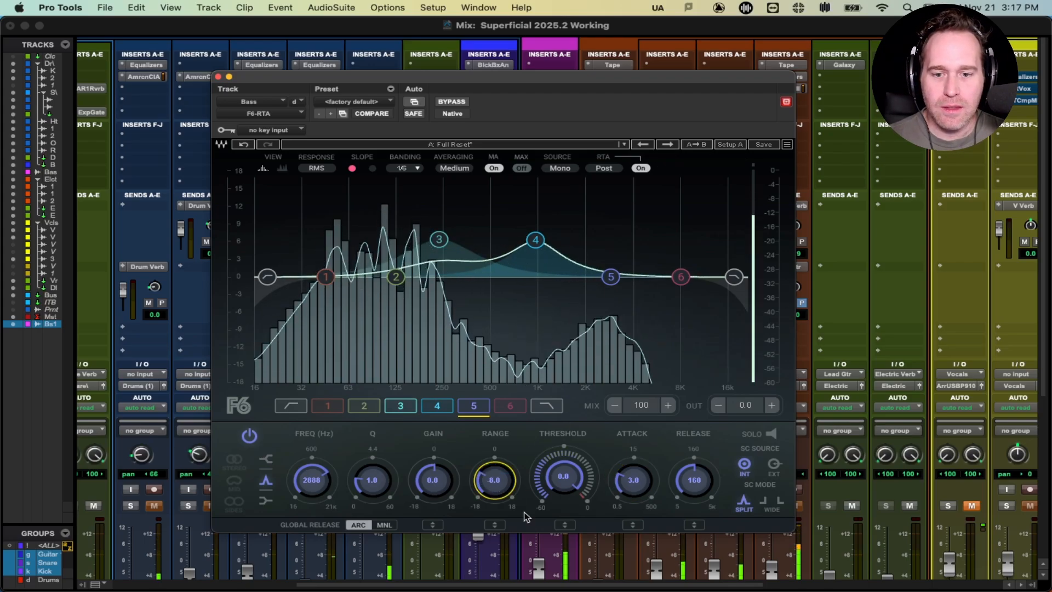
# Step: Lower band 5's threshold to about -34.4 dB, compare with bypass, and close the F6-RTA window
pyautogui.moveTo(569, 469); pyautogui.dragTo(570, 475)
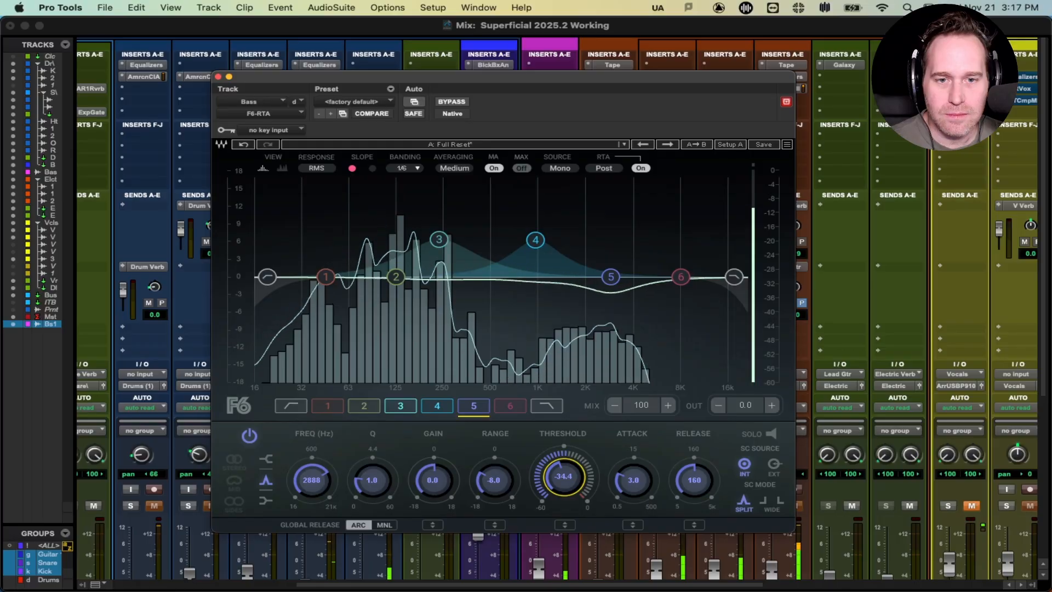
pyautogui.moveTo(320, 80); pyautogui.dragTo(319, 81)
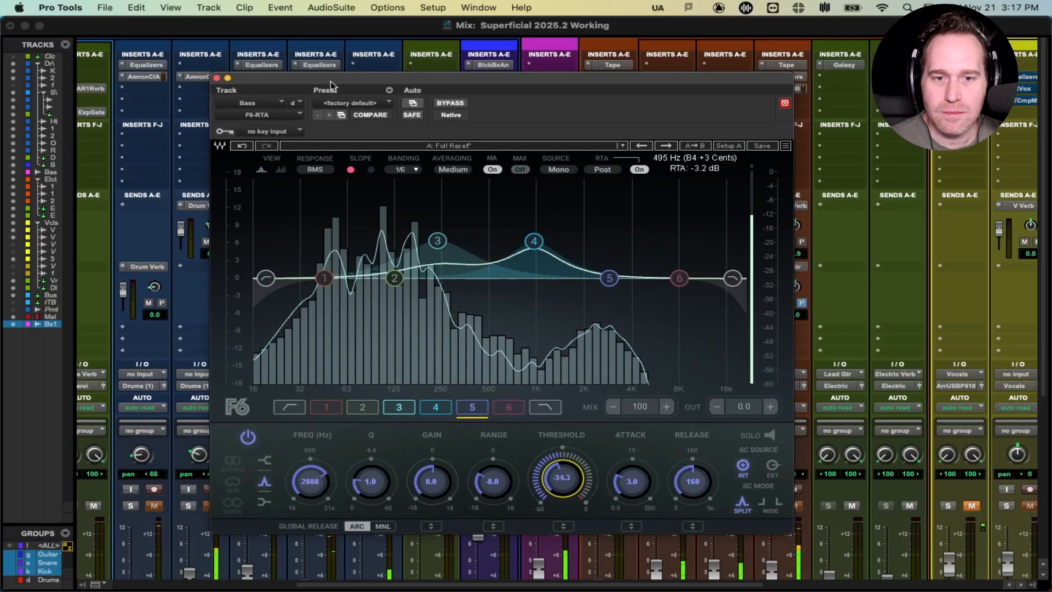
pyautogui.click(451, 105)
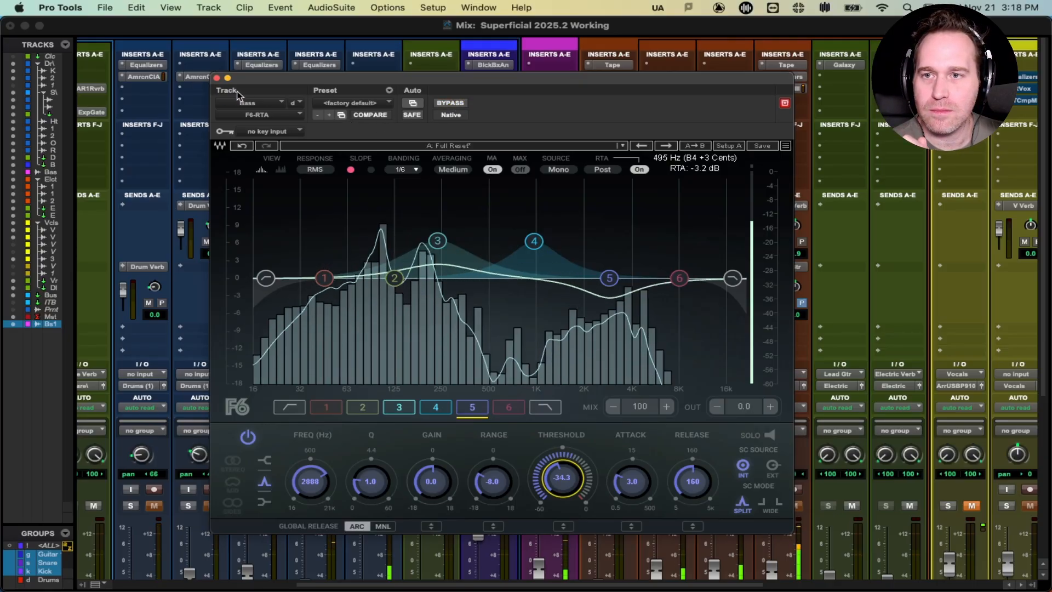
pyautogui.click(217, 78)
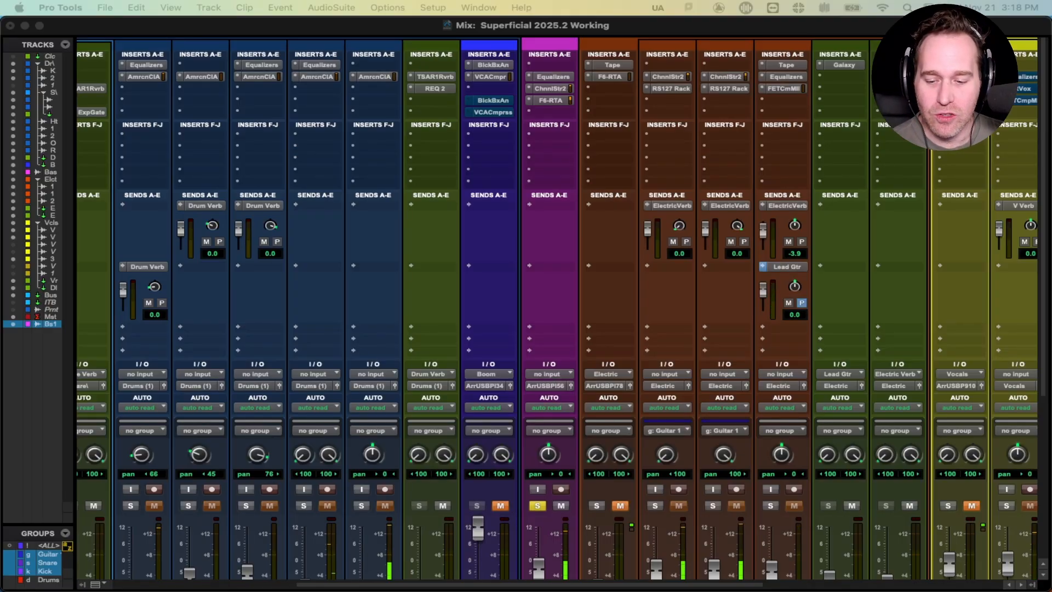
# Step: Insert Tape (mono) on the Bass track, close its window, and scroll the mixer down to the faders
pyautogui.press('super+=')
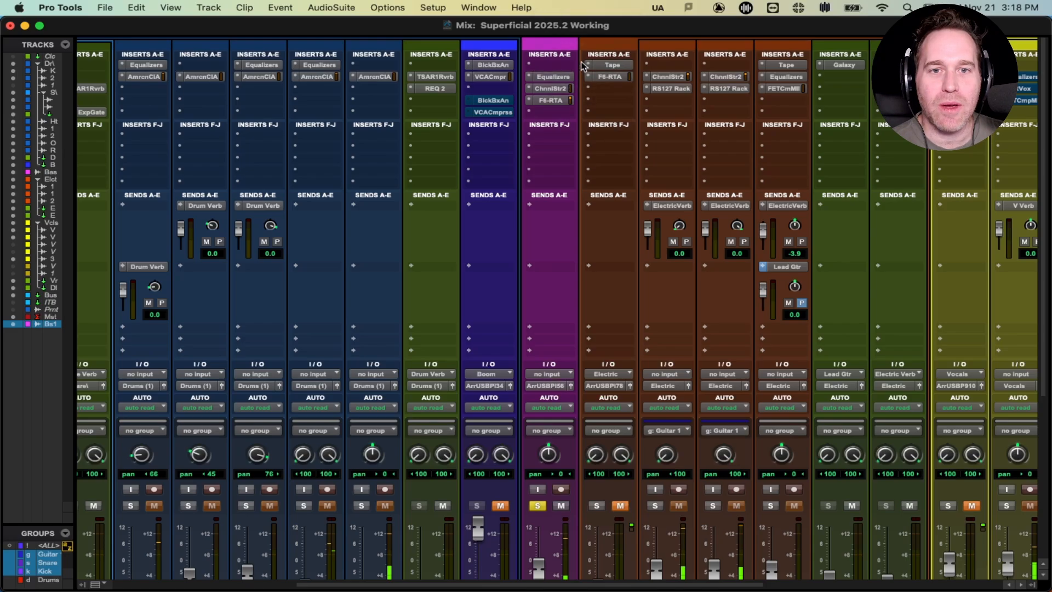
pyautogui.click(562, 66)
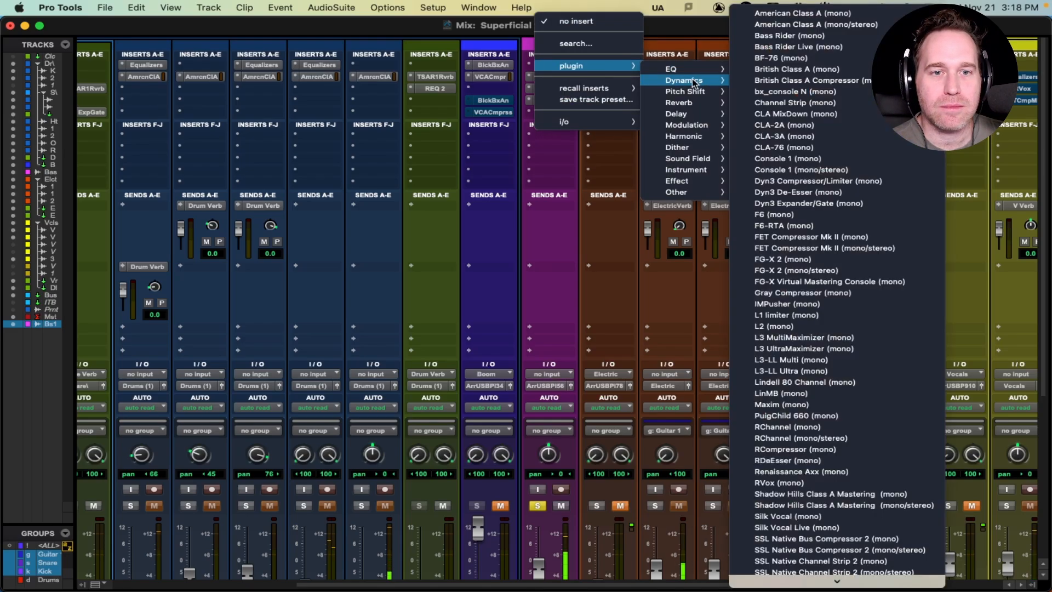
pyautogui.moveTo(704, 138)
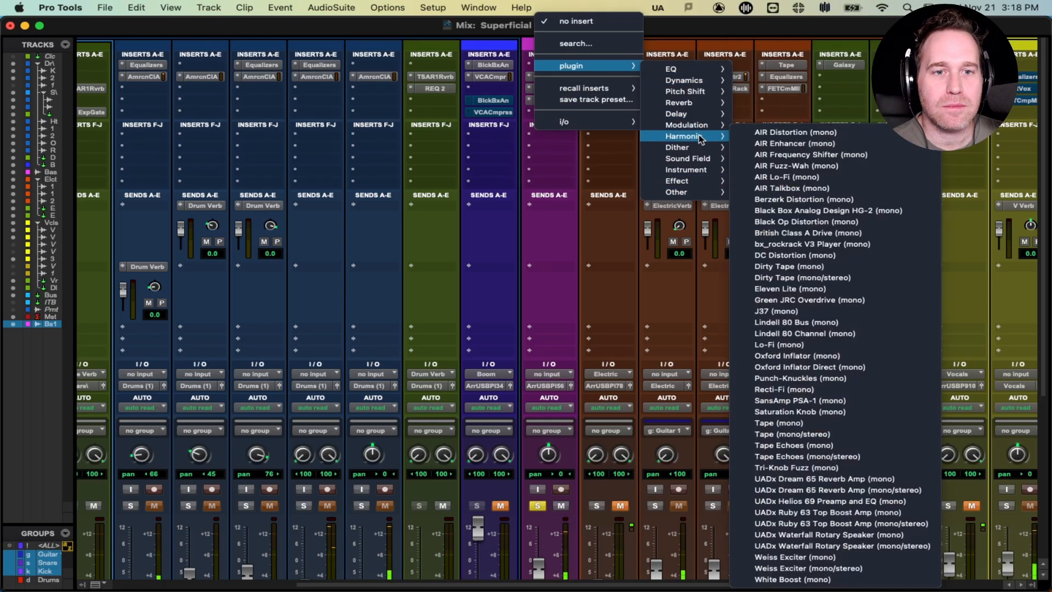
pyautogui.click(801, 424)
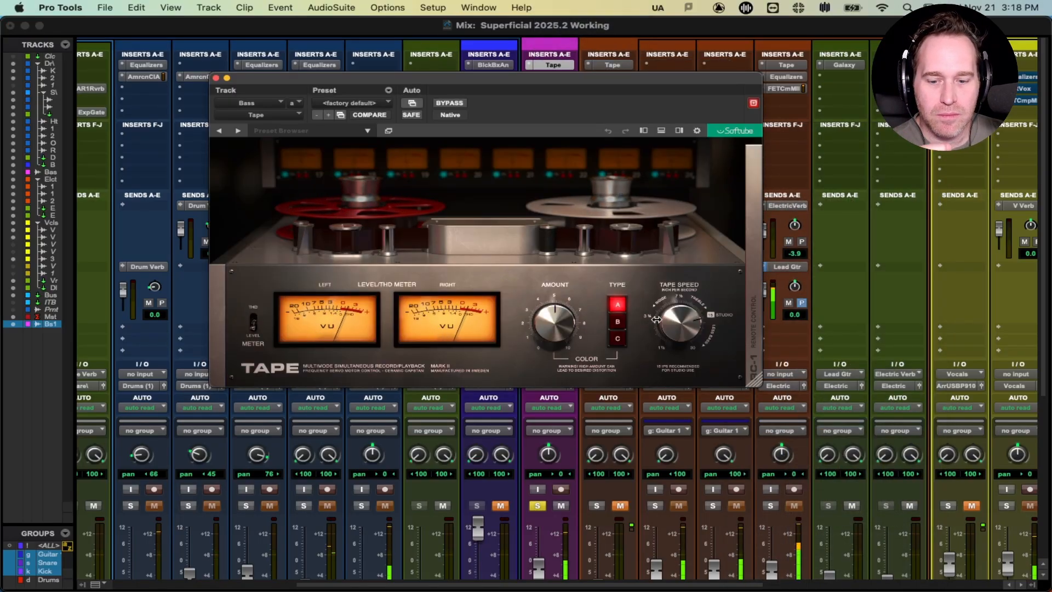
pyautogui.click(216, 77)
pyautogui.scroll(-5, 615, 250)
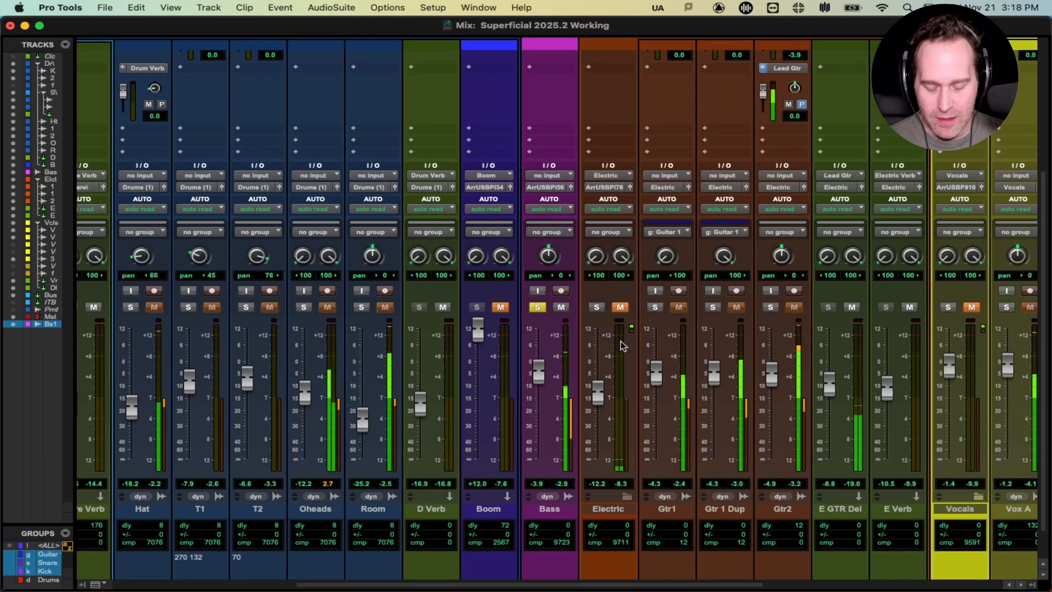
# Step: Unsolo the Bass track and set its fader to about -7.9 dB
pyautogui.click(538, 308)
pyautogui.moveTo(538, 371)
pyautogui.mouseDown()
pyautogui.moveTo(539, 460)
pyautogui.moveTo(540, 384)
pyautogui.mouseUp()
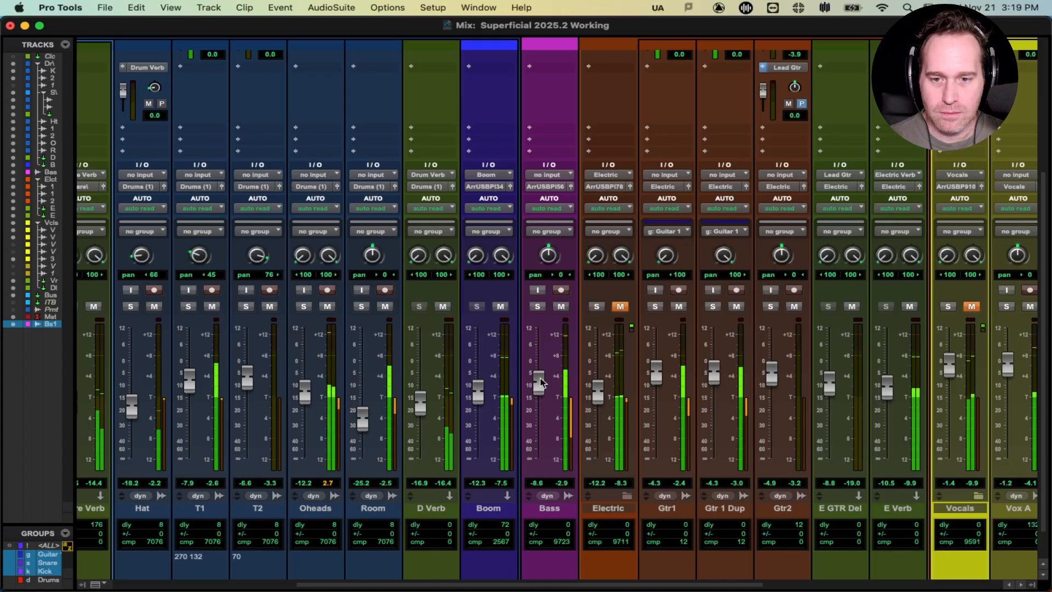
pyautogui.moveTo(540, 382); pyautogui.dragTo(540, 381)
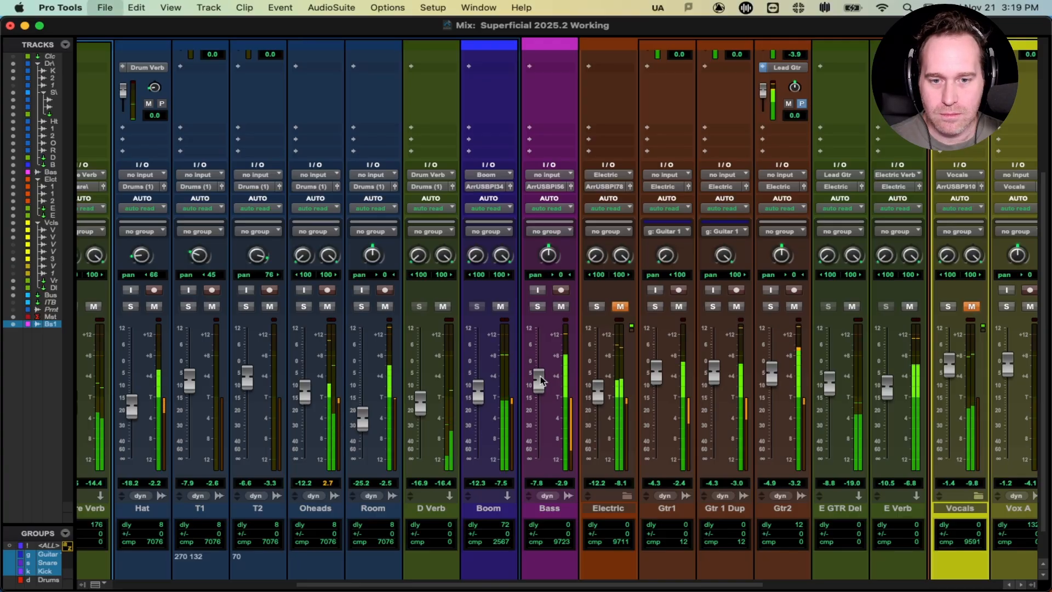
pyautogui.hscroll(-6, 362, 394)
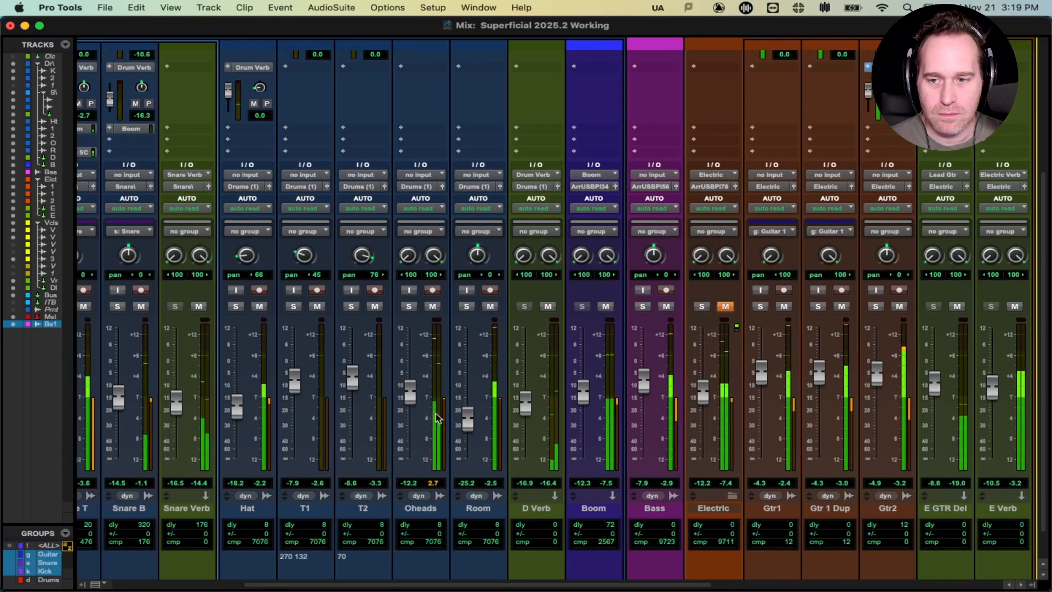
pyautogui.hscroll(5, 478, 448)
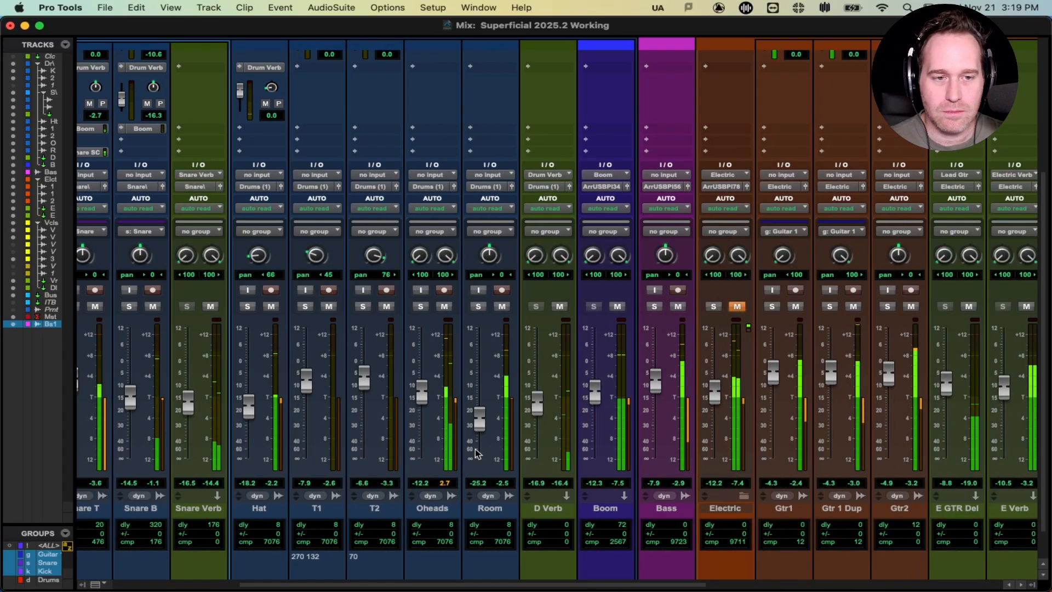
pyautogui.scroll(5, 594, 376)
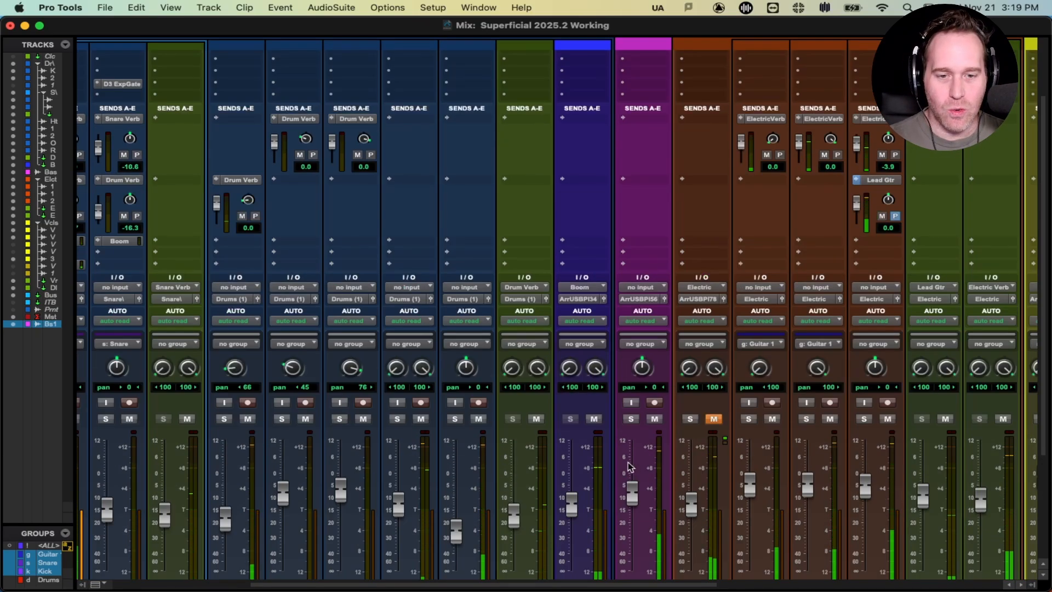
pyautogui.scroll(4, 624, 377)
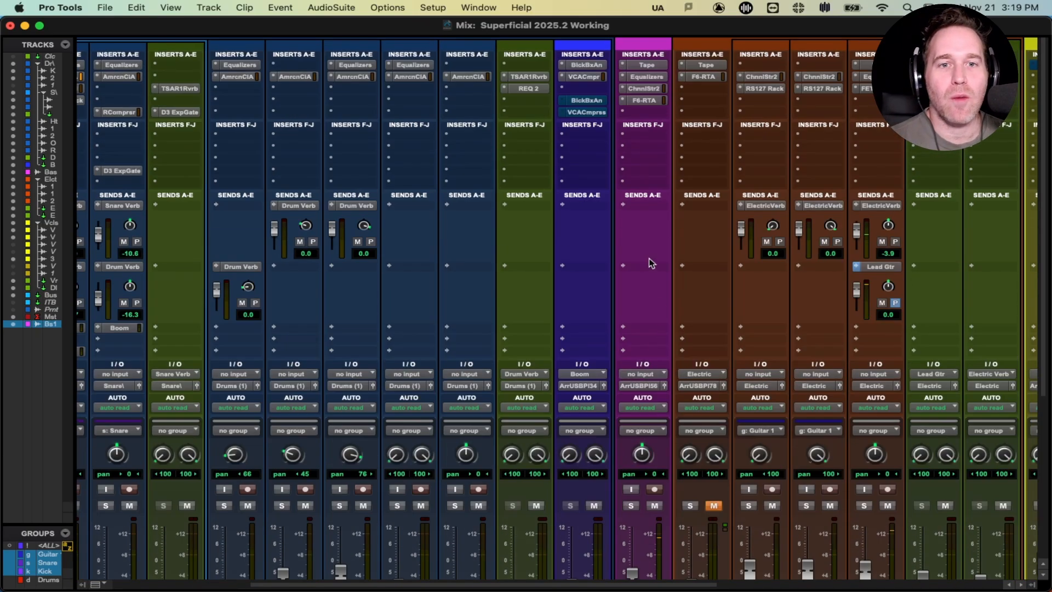